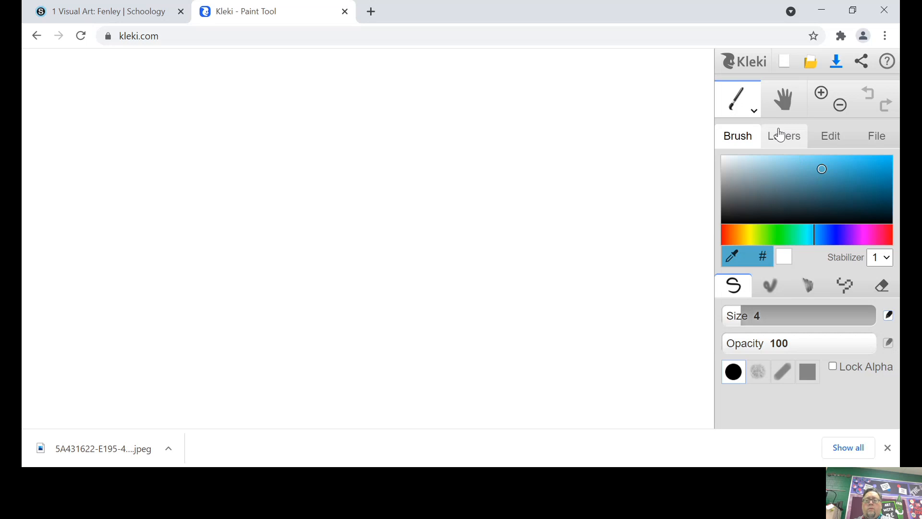
Fill the entire blank canvas with the current sky blue using the Fill tool
click(752, 113)
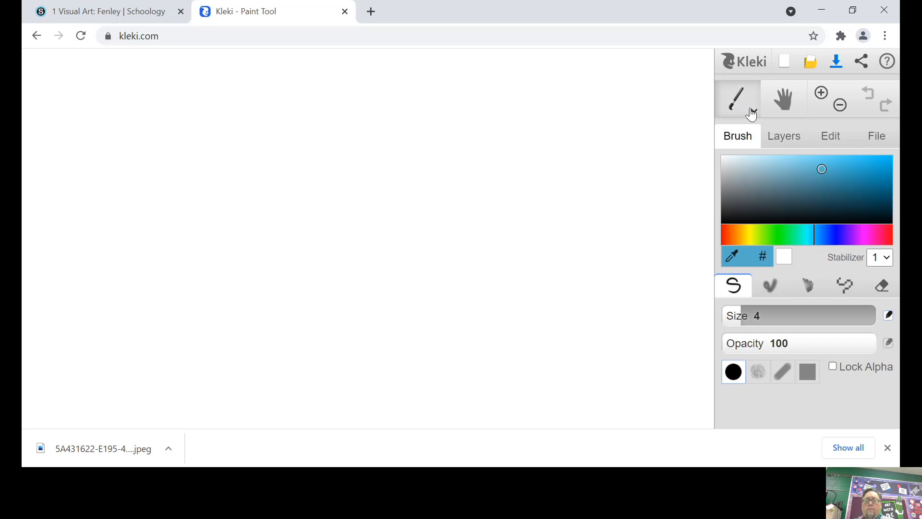
click(737, 139)
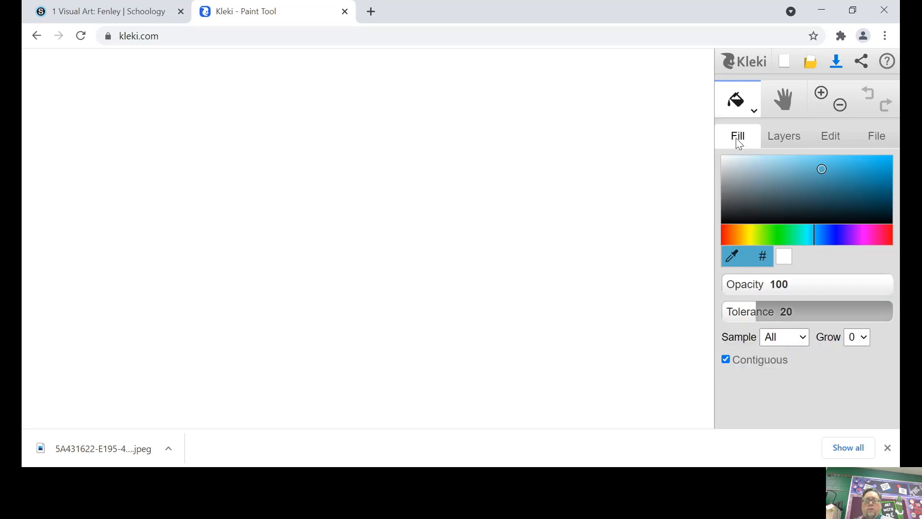
click(502, 133)
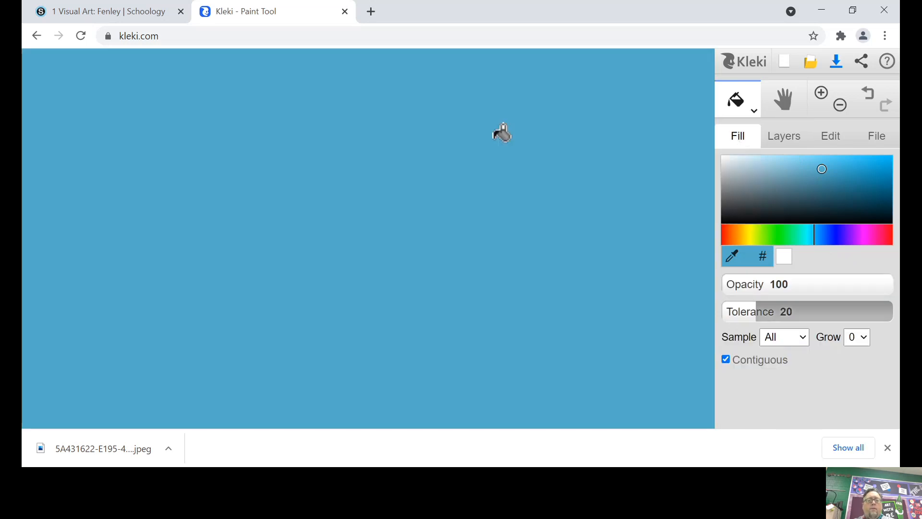
Draw a dark green straight horizon line across the full width of the canvas, at about mid-height
click(735, 102)
click(737, 210)
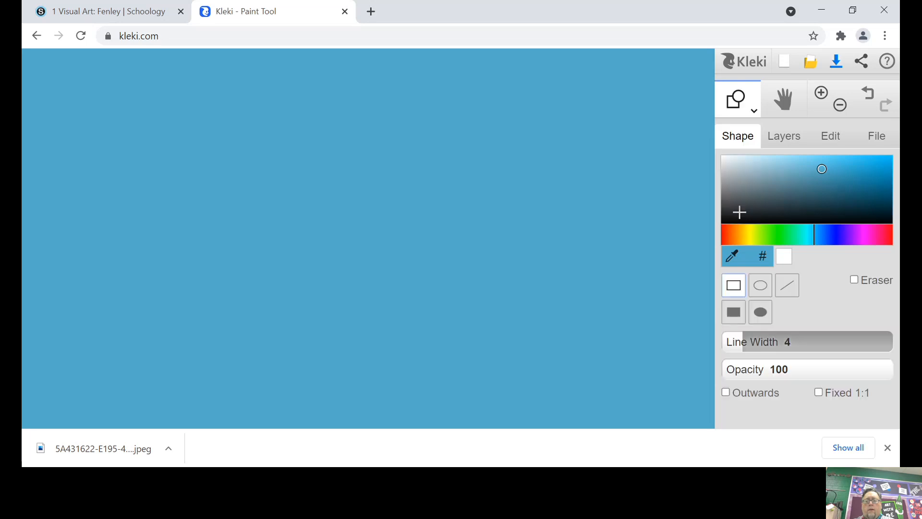
click(786, 290)
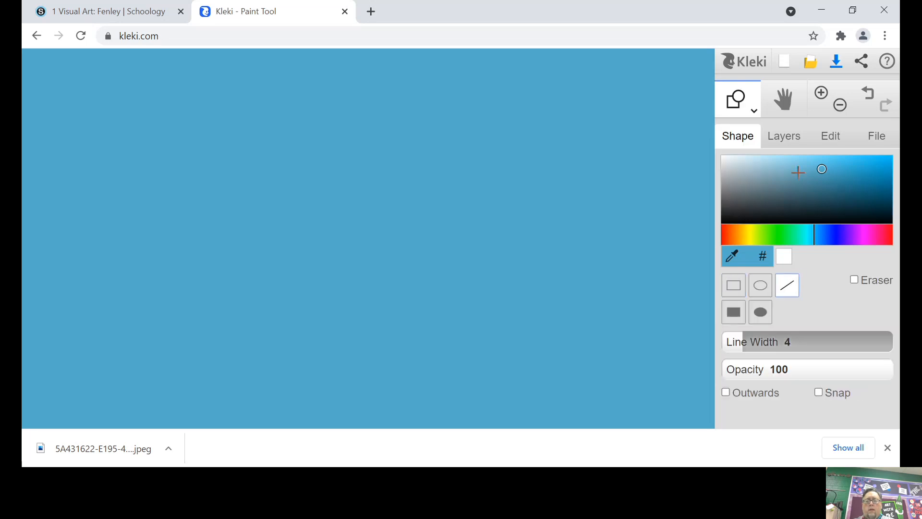
click(777, 238)
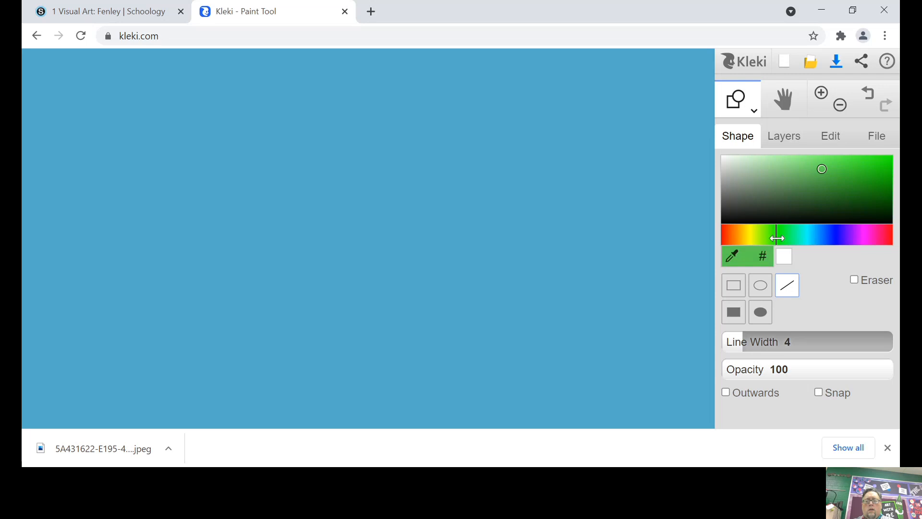
click(818, 191)
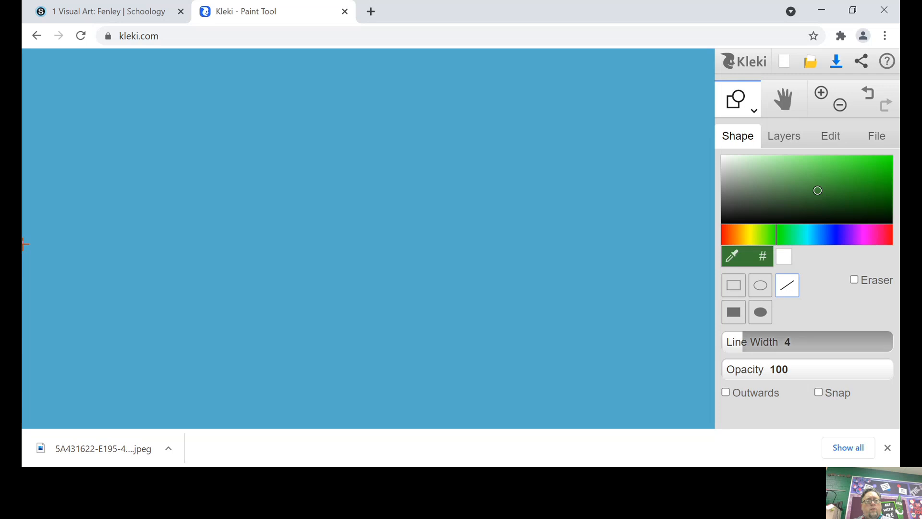
mouse_move(37, 246)
mouse_down()
mouse_move(321, 278)
mouse_move(634, 236)
mouse_move(743, 239)
mouse_move(732, 241)
mouse_up()
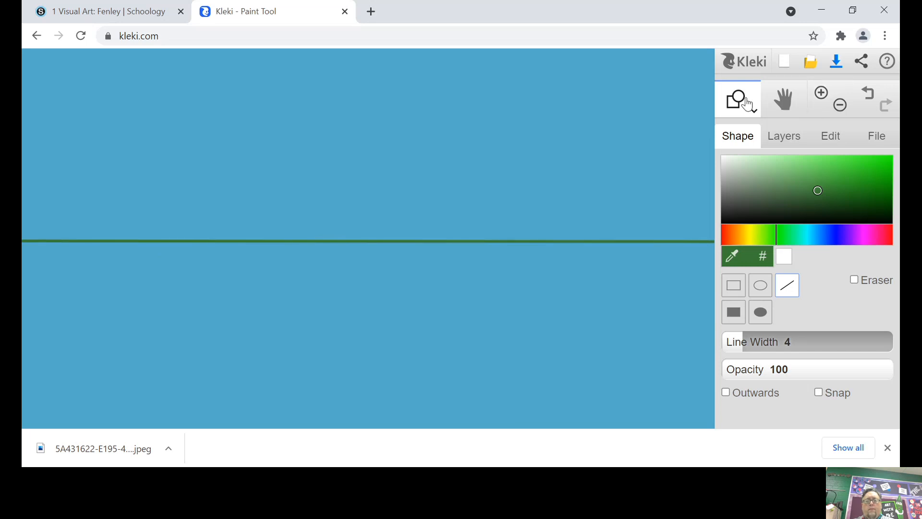
Fill the area below the horizon line with the same dark green
click(752, 108)
click(740, 176)
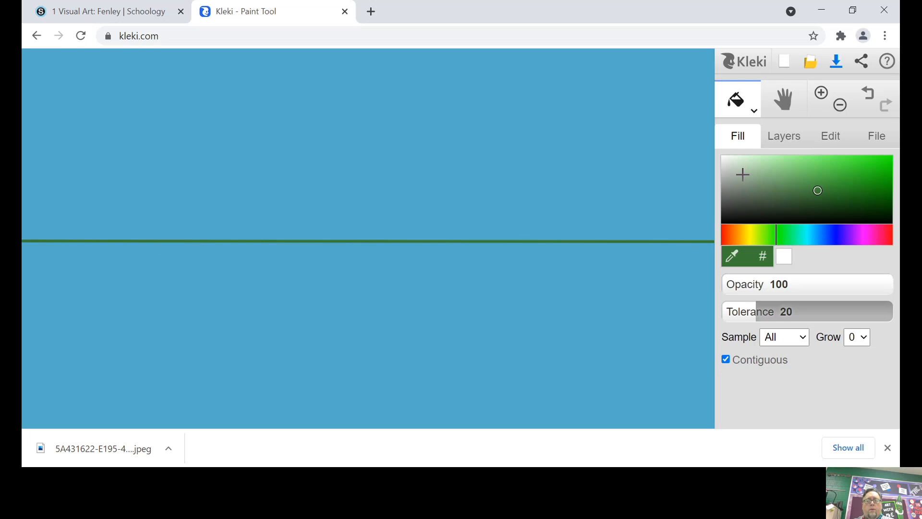
click(490, 307)
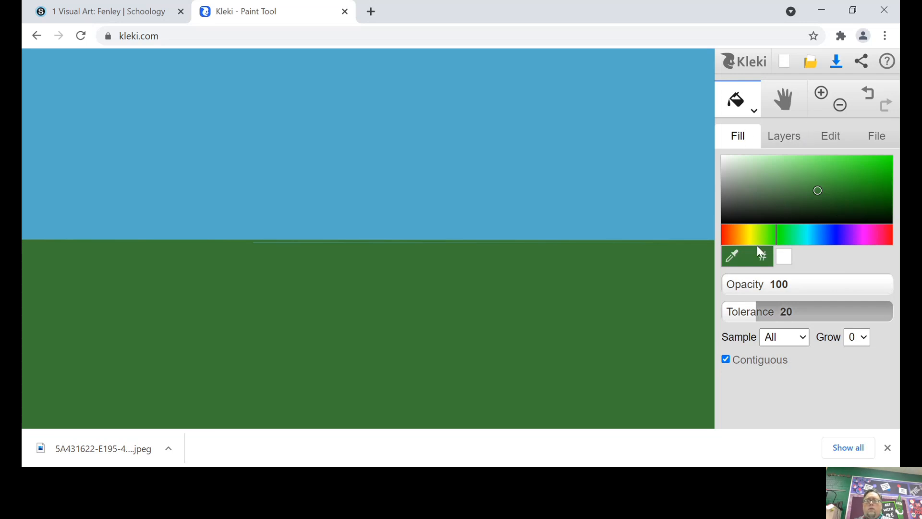
Paint two off-white clouds in the upper corners of the sky with the textured brush tip at size 39
click(750, 120)
click(745, 139)
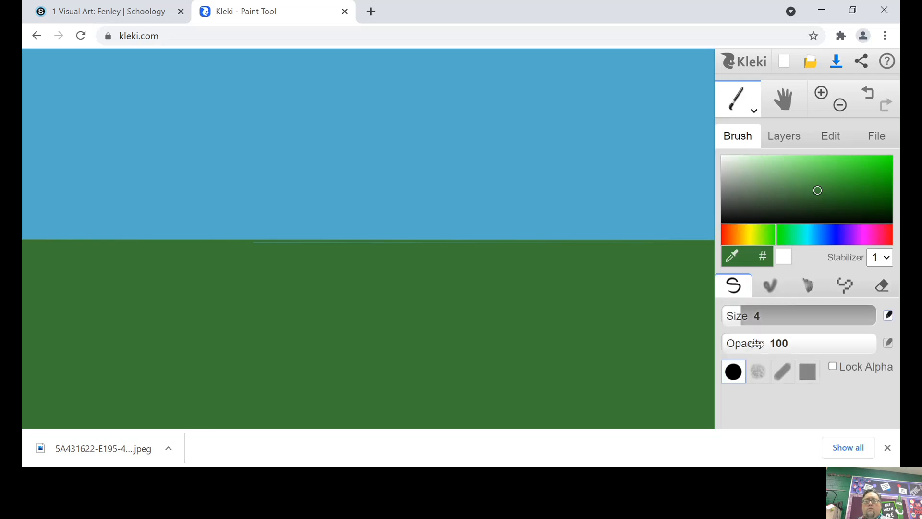
click(759, 372)
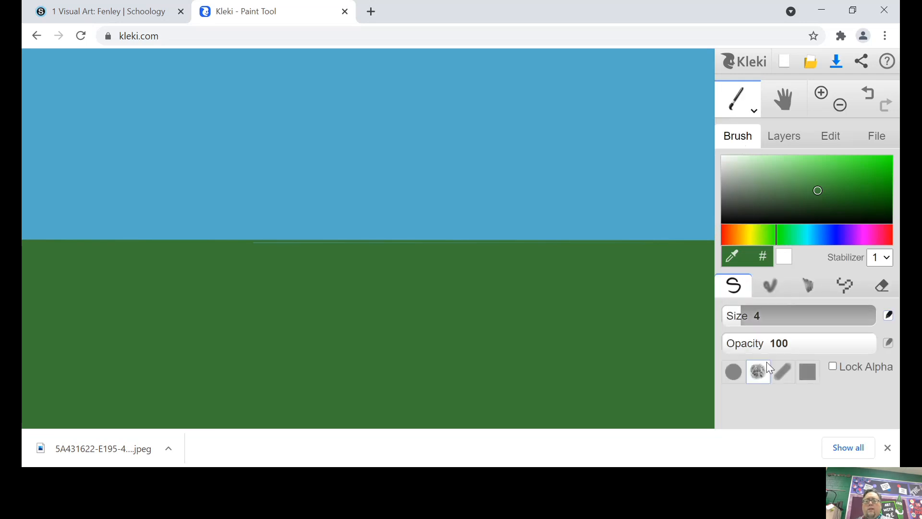
click(726, 161)
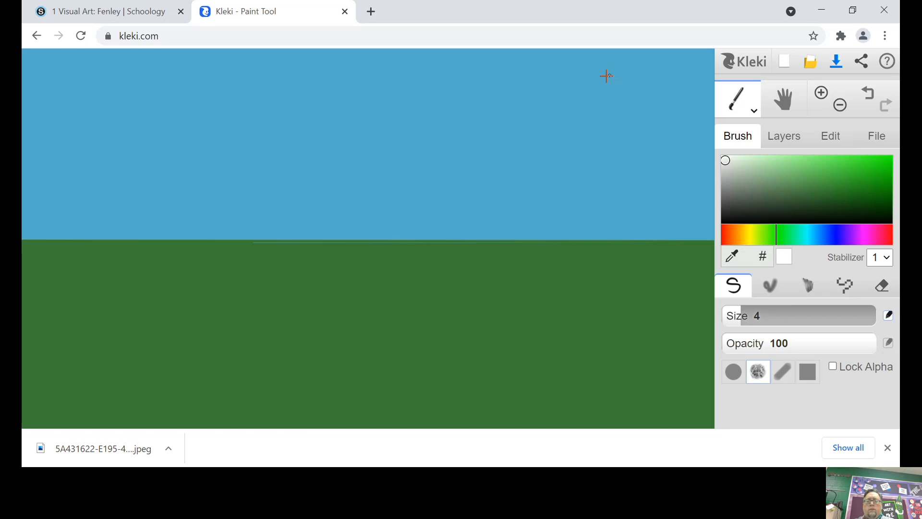
drag(743, 311, 789, 312)
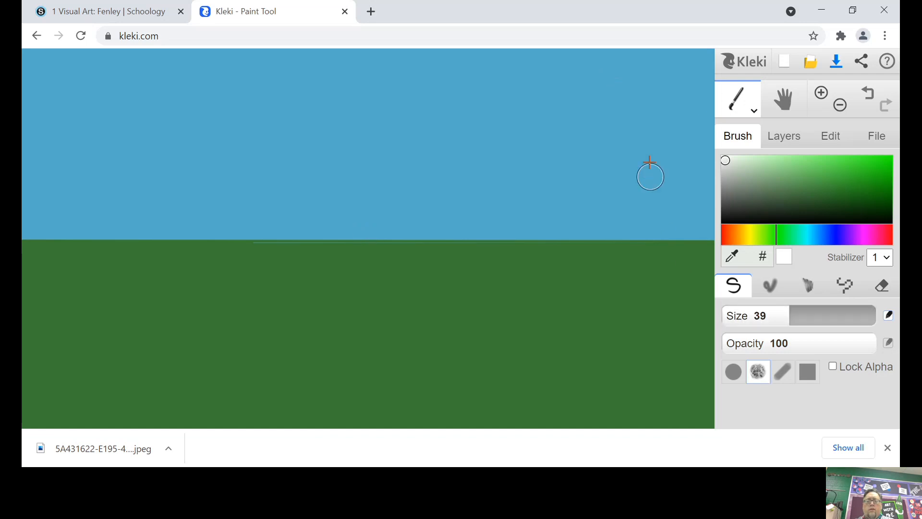
mouse_move(609, 85)
mouse_down()
mouse_move(536, 80)
mouse_move(559, 75)
mouse_move(534, 83)
mouse_move(570, 81)
mouse_move(570, 68)
mouse_move(612, 92)
mouse_move(650, 82)
mouse_move(629, 79)
mouse_move(641, 93)
mouse_move(603, 72)
mouse_move(581, 93)
mouse_move(493, 91)
mouse_move(528, 95)
mouse_move(525, 82)
mouse_move(519, 87)
mouse_move(575, 90)
mouse_move(596, 101)
mouse_move(687, 83)
mouse_move(588, 65)
mouse_move(557, 103)
mouse_move(516, 99)
mouse_move(624, 110)
mouse_move(705, 90)
mouse_move(679, 85)
mouse_up()
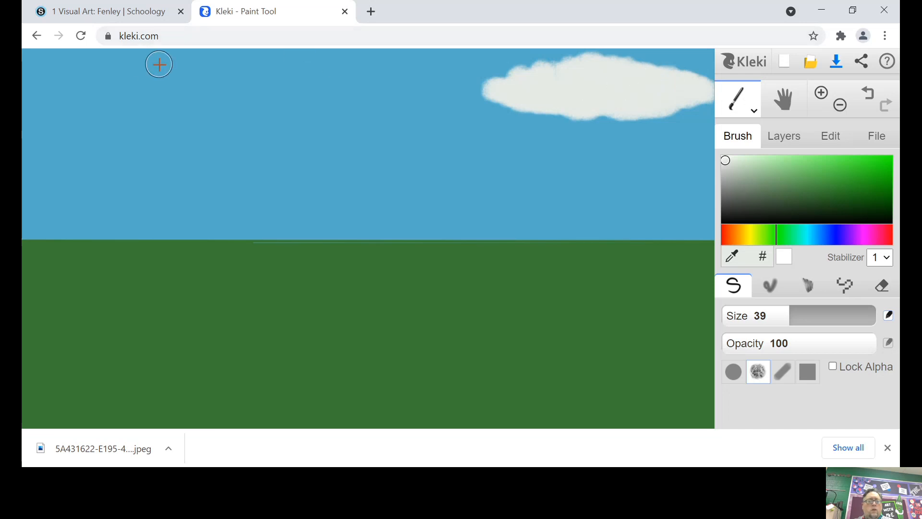
mouse_move(158, 64)
mouse_down()
mouse_move(24, 80)
mouse_move(46, 68)
mouse_move(24, 71)
mouse_move(29, 50)
mouse_move(58, 77)
mouse_move(53, 58)
mouse_move(91, 53)
mouse_move(99, 67)
mouse_move(132, 61)
mouse_move(180, 72)
mouse_move(23, 90)
mouse_move(108, 95)
mouse_move(206, 82)
mouse_move(185, 88)
mouse_up()
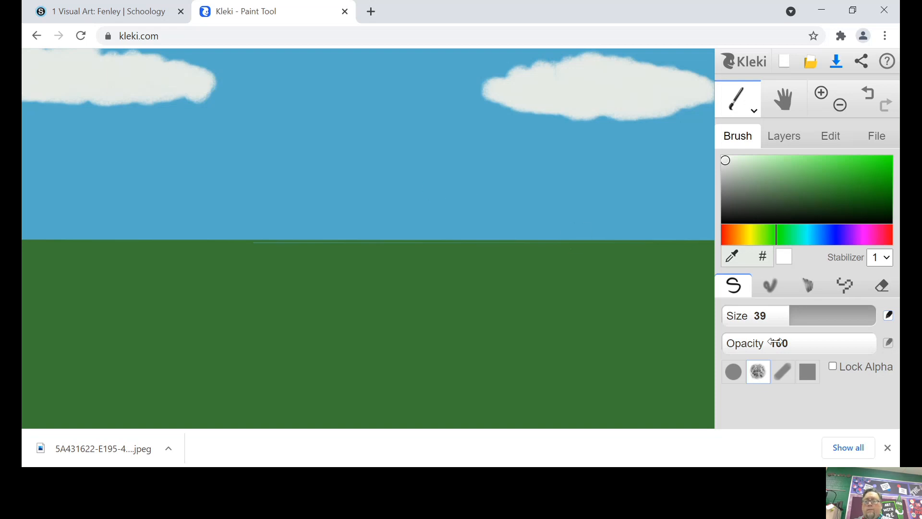
Soften both clouds into the sky using the Blend brush at opacity 10 and blending 100
click(768, 290)
mouse_move(815, 352)
mouse_down()
mouse_move(889, 355)
mouse_move(879, 339)
mouse_move(737, 346)
mouse_up()
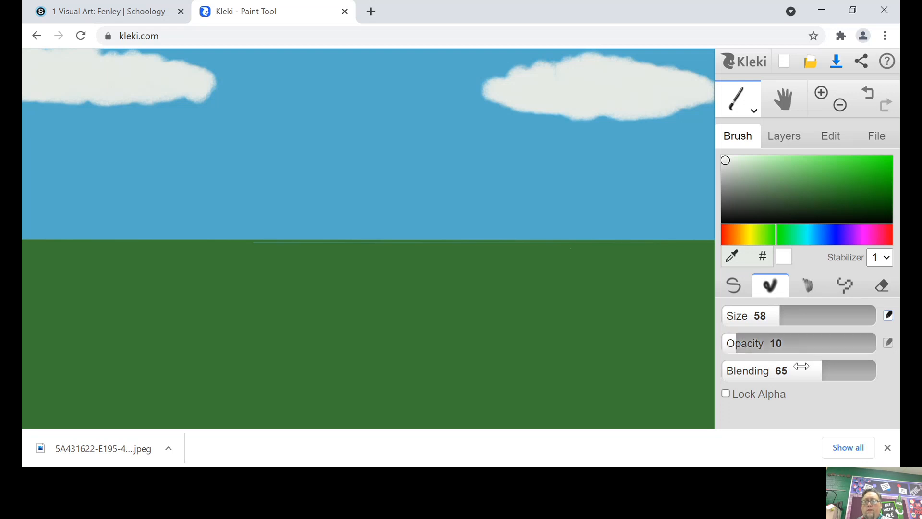
drag(822, 371, 900, 377)
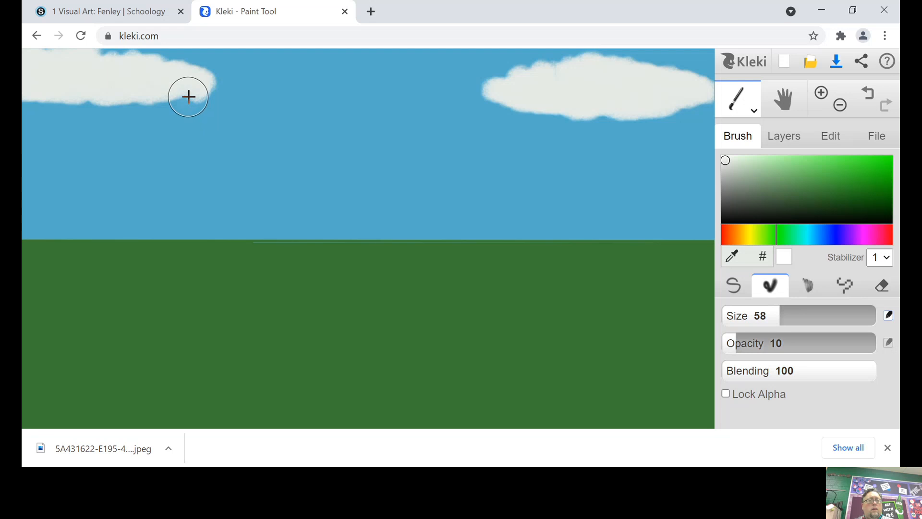
mouse_move(188, 97)
mouse_down()
mouse_move(182, 80)
mouse_move(202, 89)
mouse_move(173, 67)
mouse_move(167, 99)
mouse_move(93, 78)
mouse_move(123, 103)
mouse_move(45, 85)
mouse_move(54, 95)
mouse_move(35, 99)
mouse_move(103, 99)
mouse_move(111, 78)
mouse_move(103, 62)
mouse_move(60, 63)
mouse_move(165, 66)
mouse_move(141, 119)
mouse_up()
mouse_move(517, 90)
mouse_down()
mouse_move(484, 80)
mouse_move(592, 109)
mouse_move(675, 92)
mouse_move(664, 112)
mouse_move(688, 91)
mouse_move(573, 75)
mouse_move(549, 54)
mouse_move(508, 106)
mouse_move(561, 78)
mouse_move(597, 94)
mouse_move(618, 74)
mouse_move(572, 116)
mouse_move(579, 101)
mouse_move(545, 119)
mouse_move(550, 111)
mouse_move(645, 120)
mouse_move(627, 118)
mouse_move(685, 101)
mouse_move(688, 79)
mouse_move(710, 74)
mouse_move(597, 66)
mouse_up()
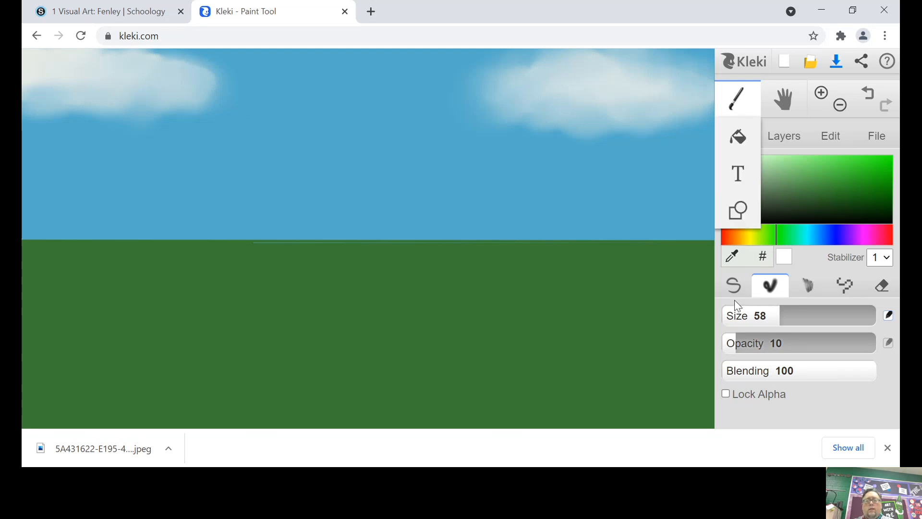
Mark an off-white vanishing point at each end of the horizon with the round pen brush at size 9.4
click(738, 286)
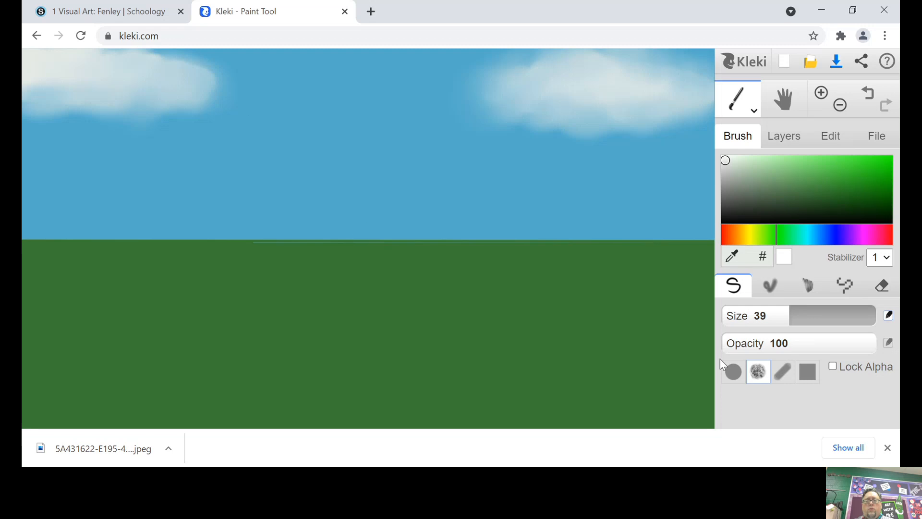
click(733, 375)
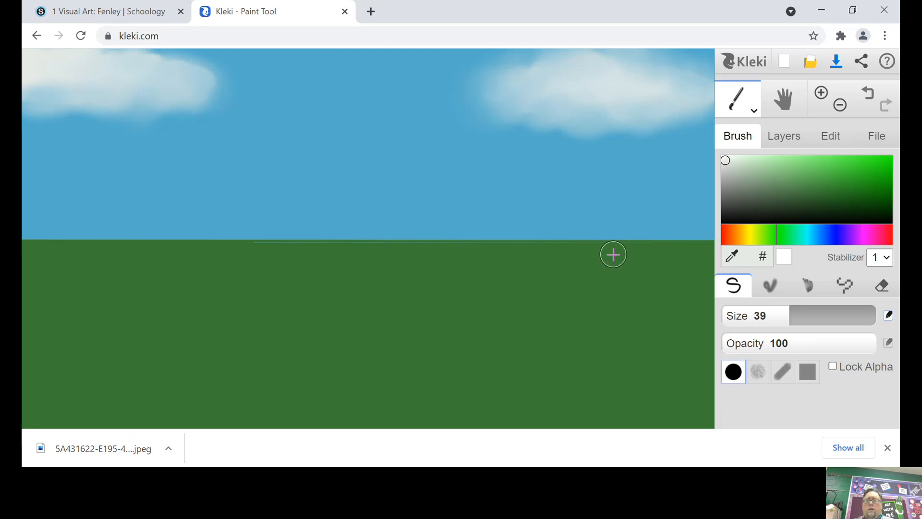
mouse_move(792, 316)
mouse_down()
mouse_move(746, 316)
mouse_move(754, 316)
mouse_up()
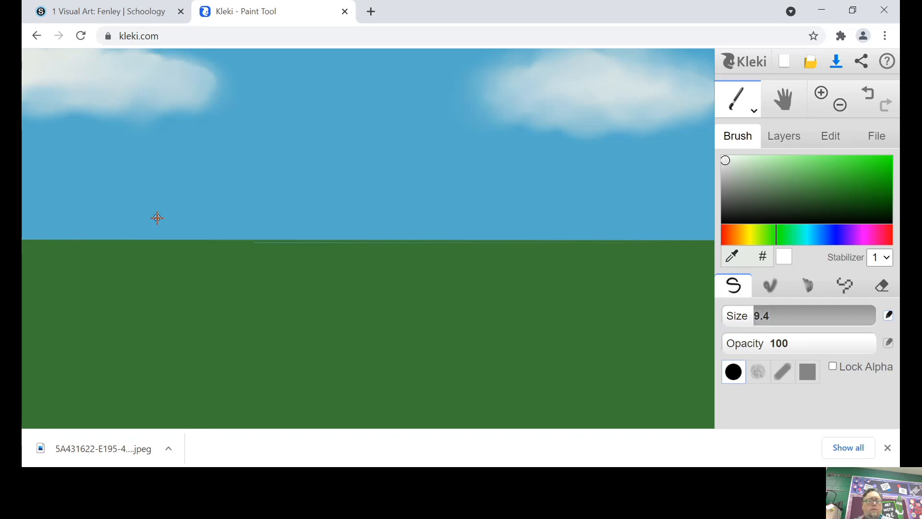
click(33, 242)
Draw a light gray vertical line crossing the horizon near the middle of the canvas as the building's front corner
click(745, 114)
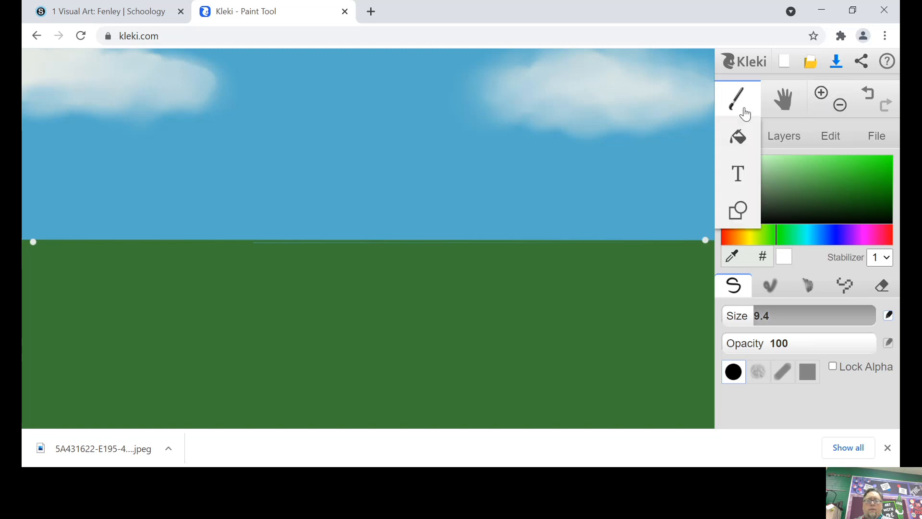
click(739, 212)
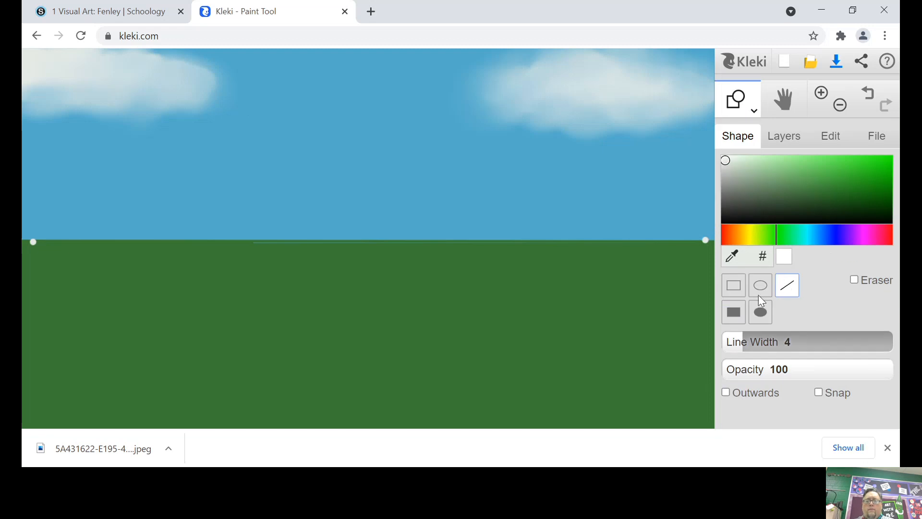
click(729, 176)
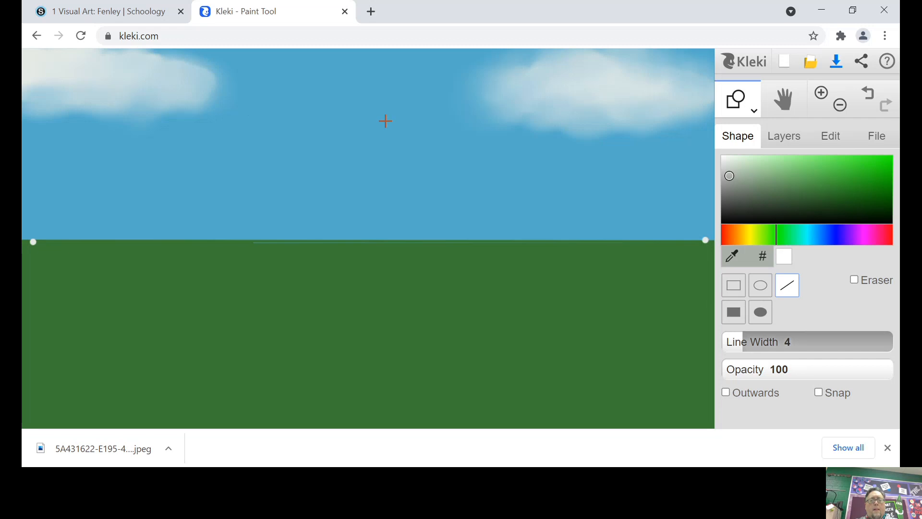
drag(386, 142, 385, 351)
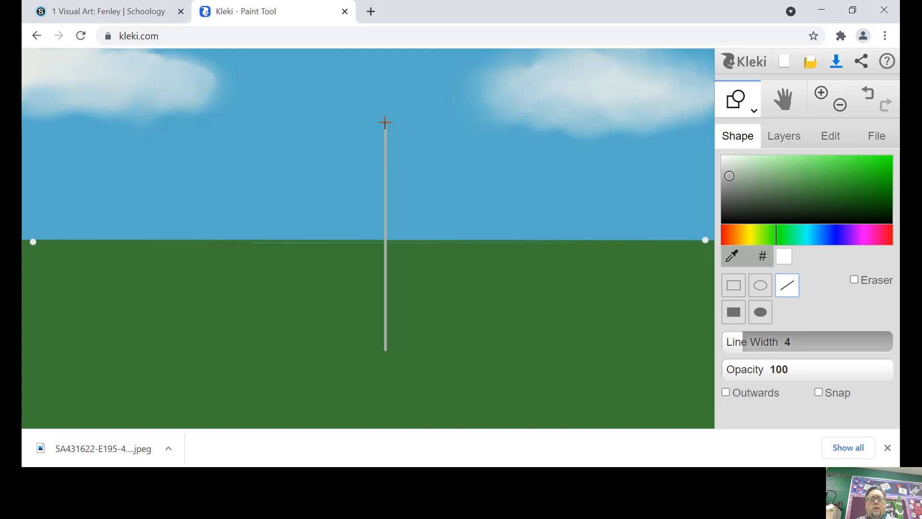
Connect both ends of the vertical line to the right vanishing point and add a shorter vertical between the converging lines
mouse_move(389, 126)
mouse_down()
mouse_move(533, 159)
mouse_move(648, 230)
mouse_move(706, 239)
mouse_up()
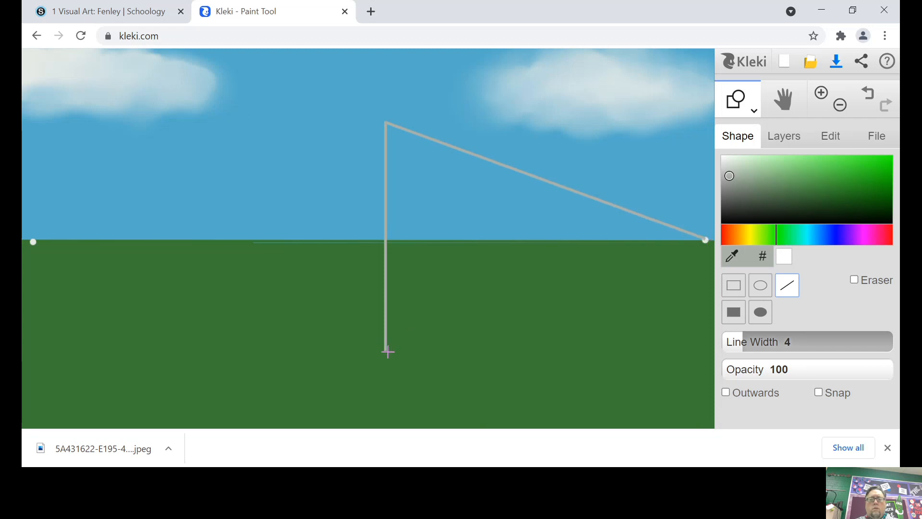
drag(388, 351, 705, 240)
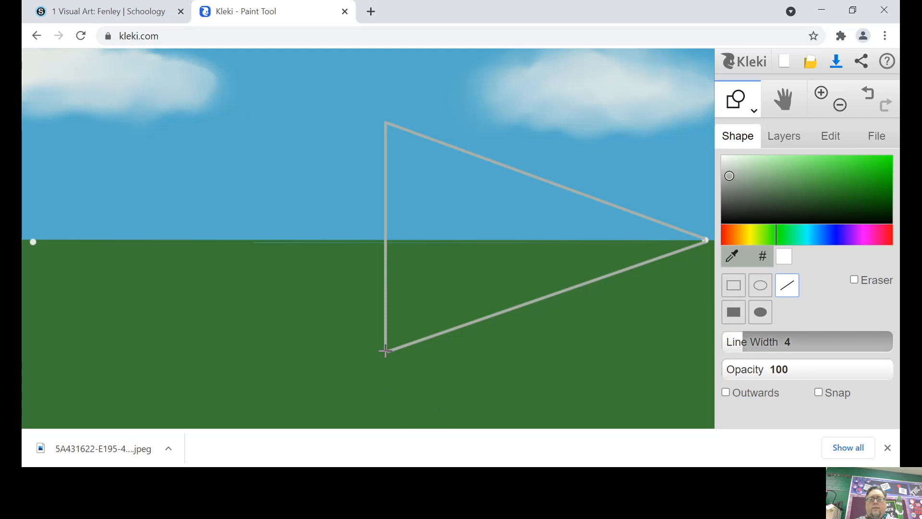
drag(385, 351, 708, 241)
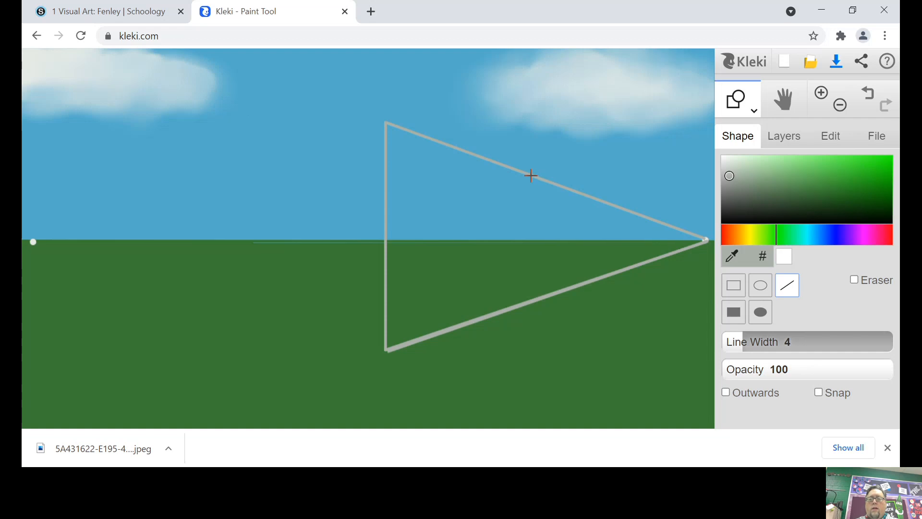
mouse_move(527, 174)
mouse_down()
mouse_move(535, 259)
mouse_move(526, 302)
mouse_up()
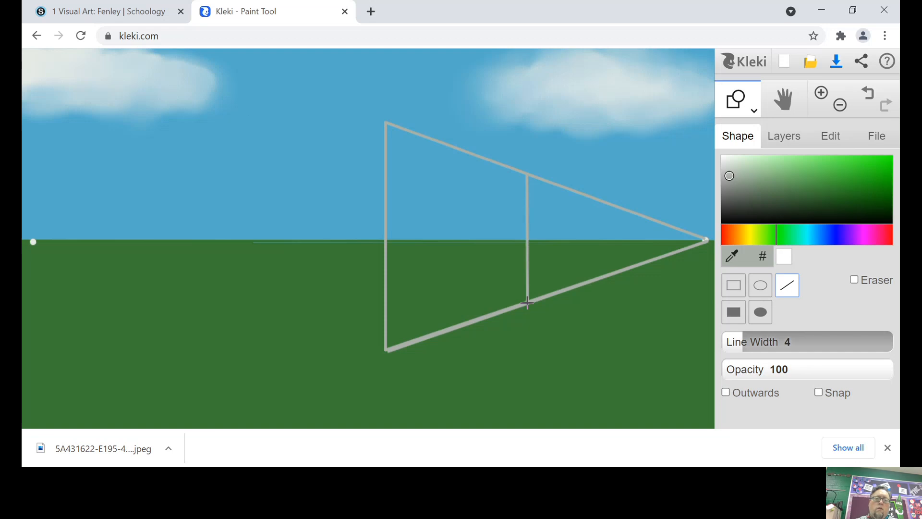
Fill the sky and grass portions of the wall between the two verticals with light gray
click(751, 107)
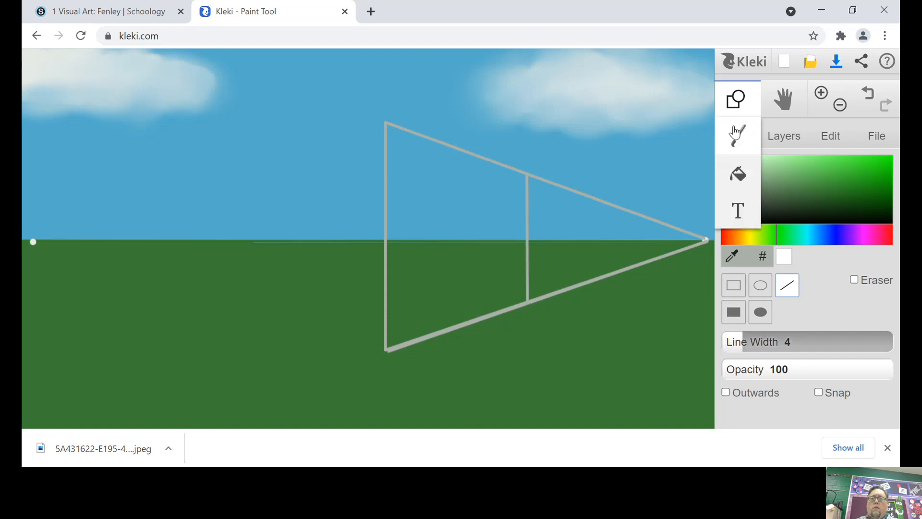
click(736, 133)
click(752, 108)
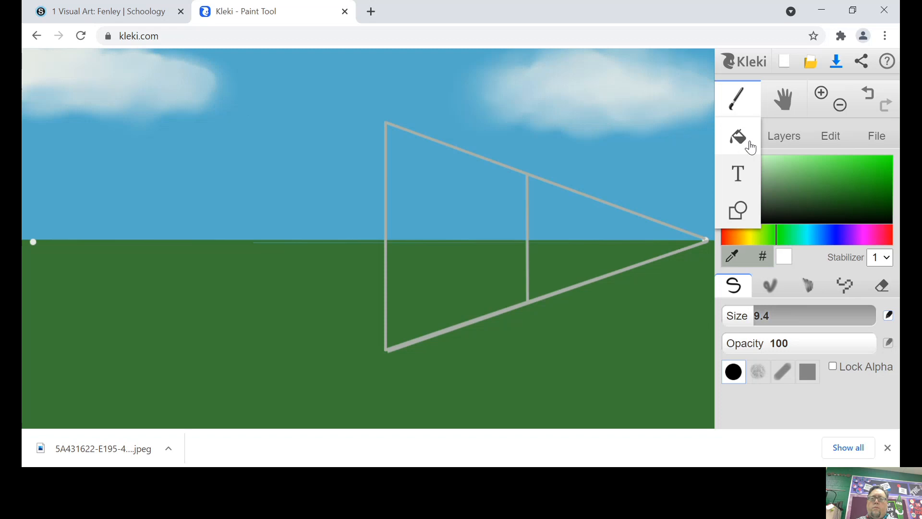
click(744, 174)
click(749, 104)
click(748, 184)
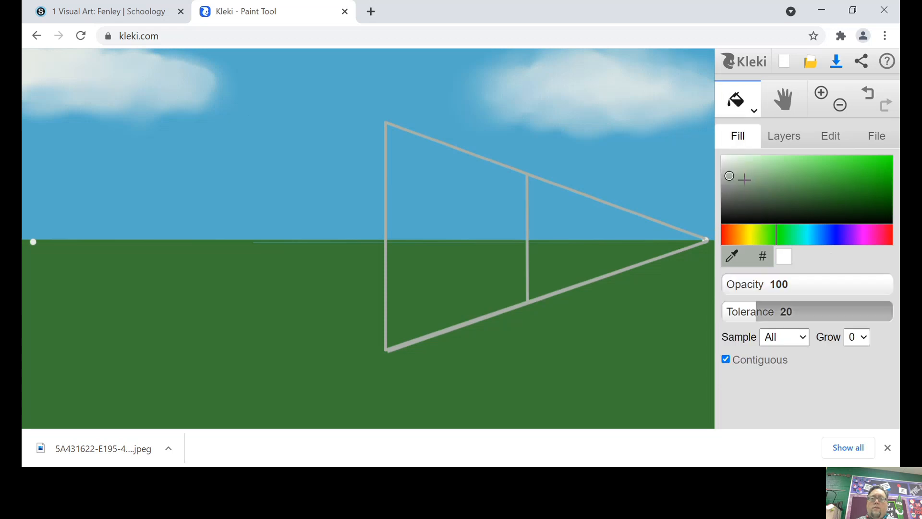
click(484, 197)
click(517, 291)
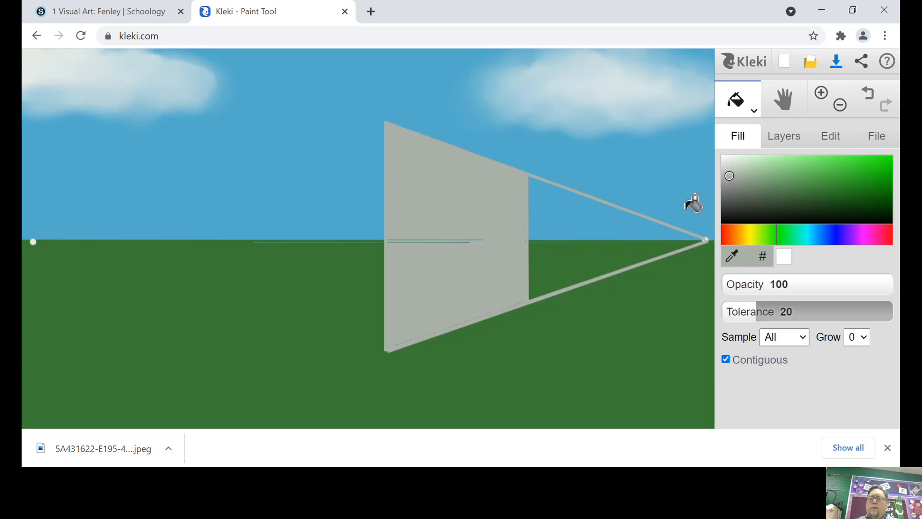
Brush light gray over the leftover horizon lines crossing the building's right wall
click(735, 98)
click(737, 134)
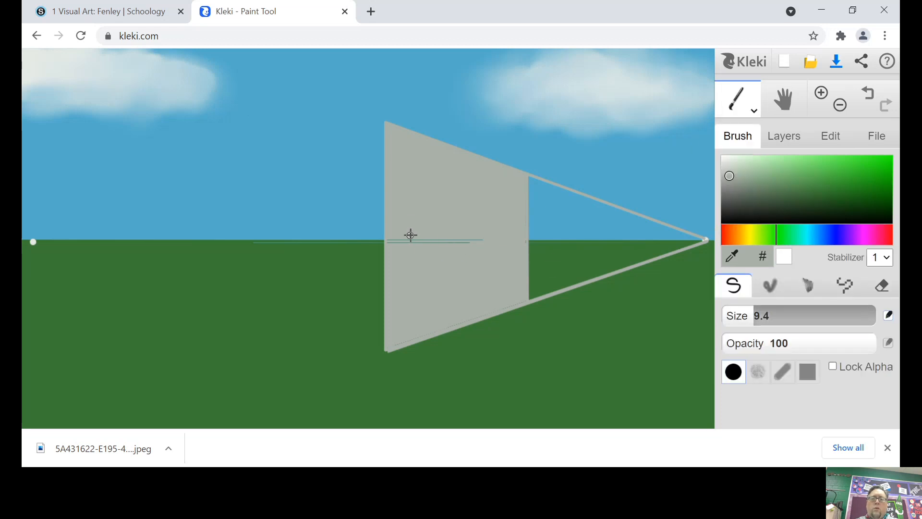
mouse_move(409, 234)
mouse_down()
mouse_move(430, 234)
mouse_move(418, 243)
mouse_move(463, 236)
mouse_move(414, 243)
mouse_move(500, 250)
mouse_move(465, 244)
mouse_move(486, 238)
mouse_move(416, 233)
mouse_move(401, 240)
mouse_move(401, 254)
mouse_move(401, 240)
mouse_move(397, 251)
mouse_move(390, 238)
mouse_move(390, 247)
mouse_move(425, 248)
mouse_move(435, 234)
mouse_move(472, 240)
mouse_move(453, 241)
mouse_up()
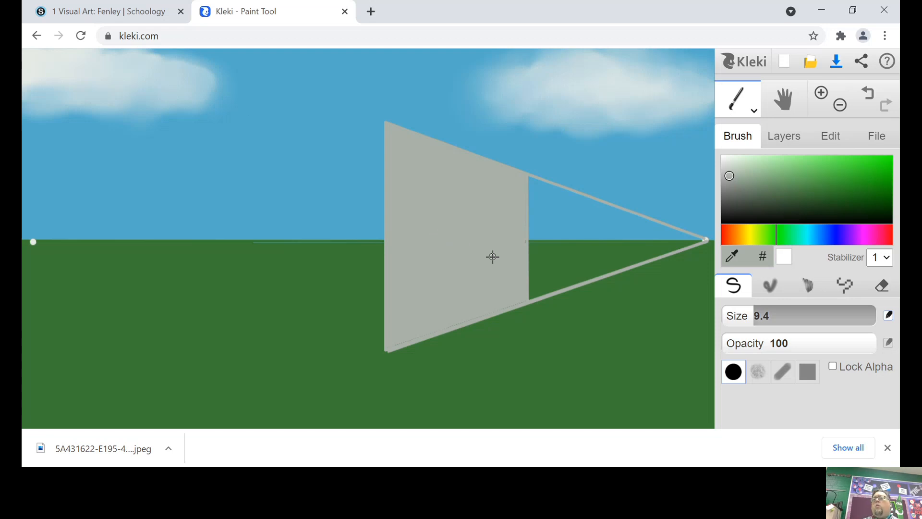
Paint out the guide lines between the right wall and the right vanishing point with sampled sky blue and grass green
alt+click(615, 187)
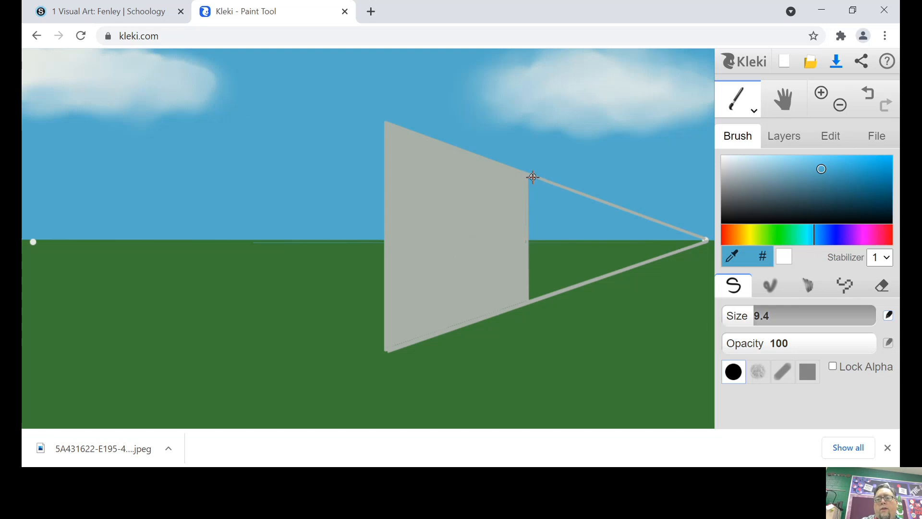
drag(533, 177, 654, 222)
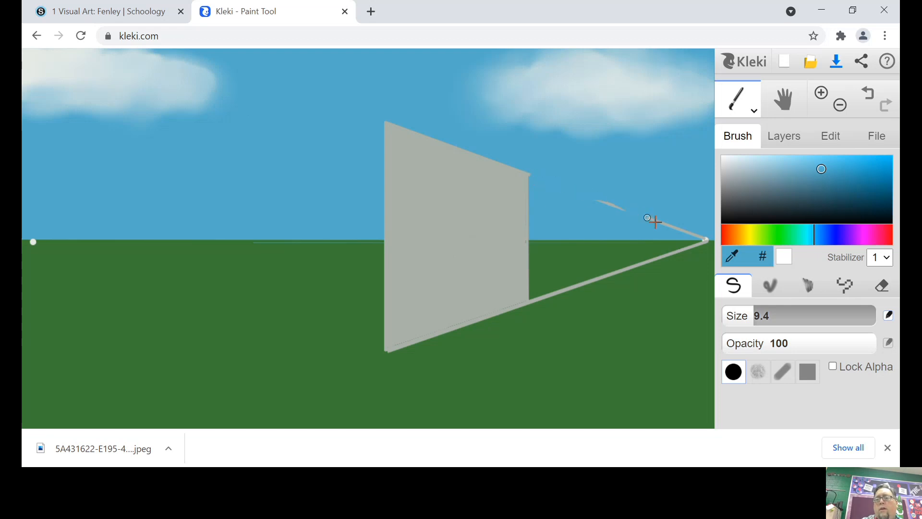
mouse_move(597, 202)
mouse_down()
mouse_move(701, 237)
mouse_move(654, 220)
mouse_up()
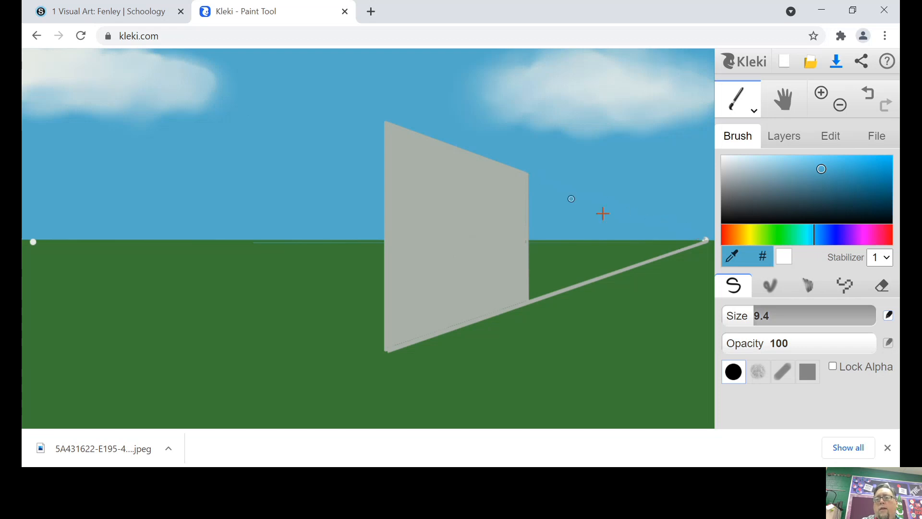
alt+click(572, 267)
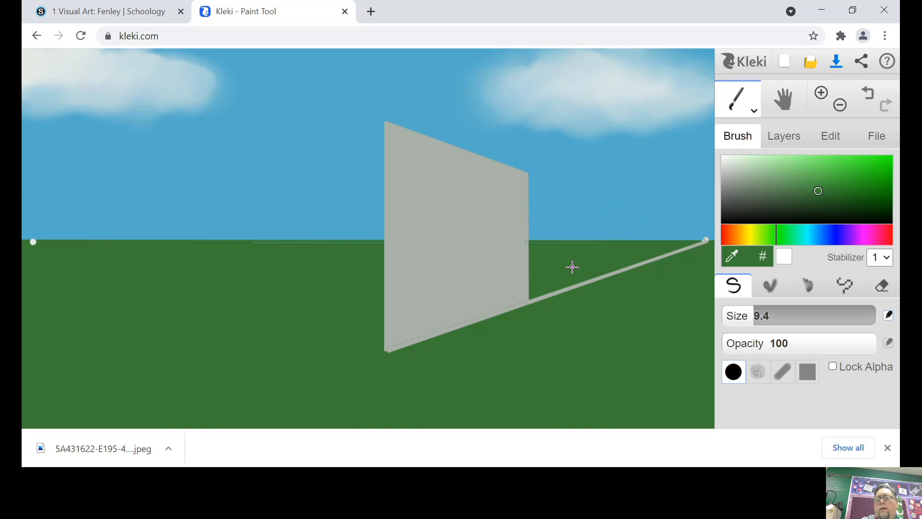
mouse_move(533, 294)
mouse_down()
mouse_move(532, 315)
mouse_move(536, 300)
mouse_move(598, 282)
mouse_move(553, 291)
mouse_move(677, 253)
mouse_up()
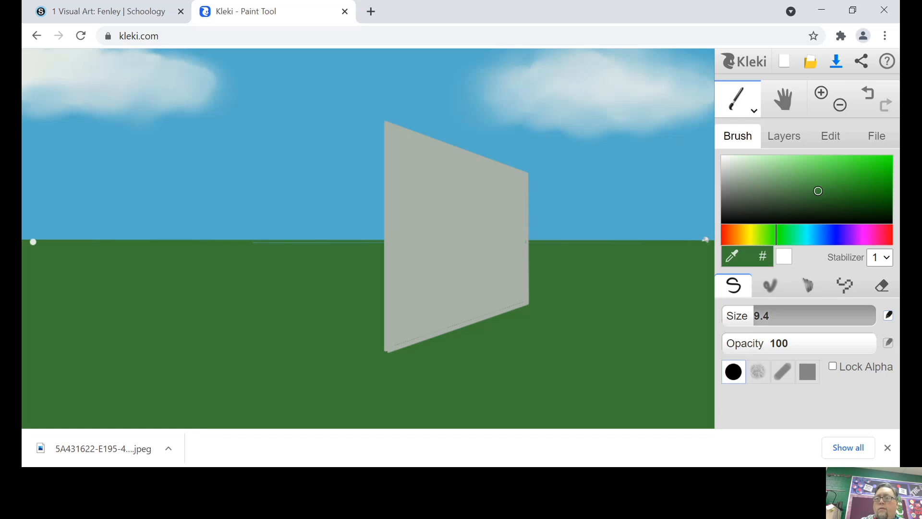
Draw darker gray lines from both ends of the front corner to the left vanishing point and a shorter vertical between them
click(727, 188)
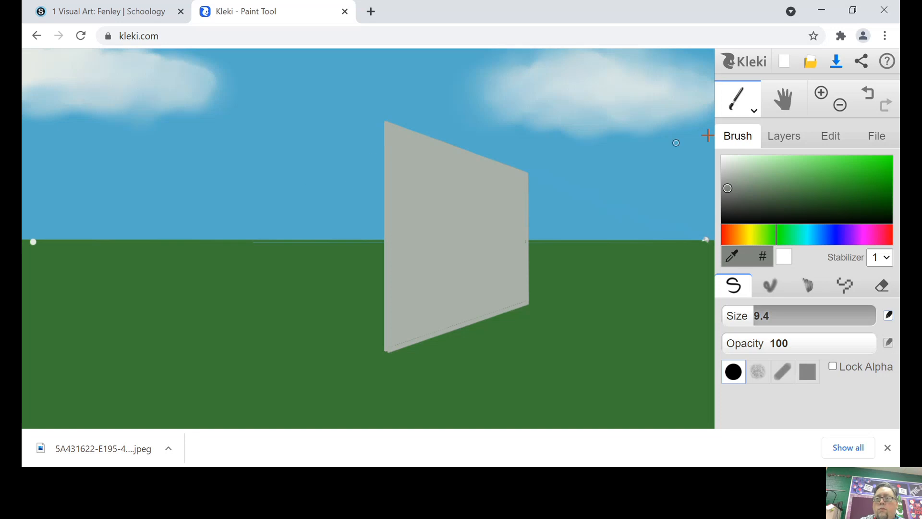
click(749, 110)
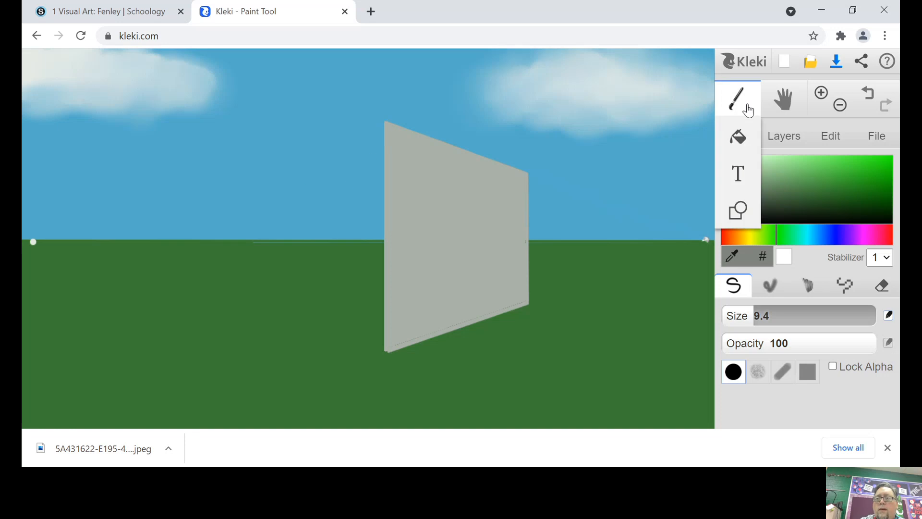
click(739, 210)
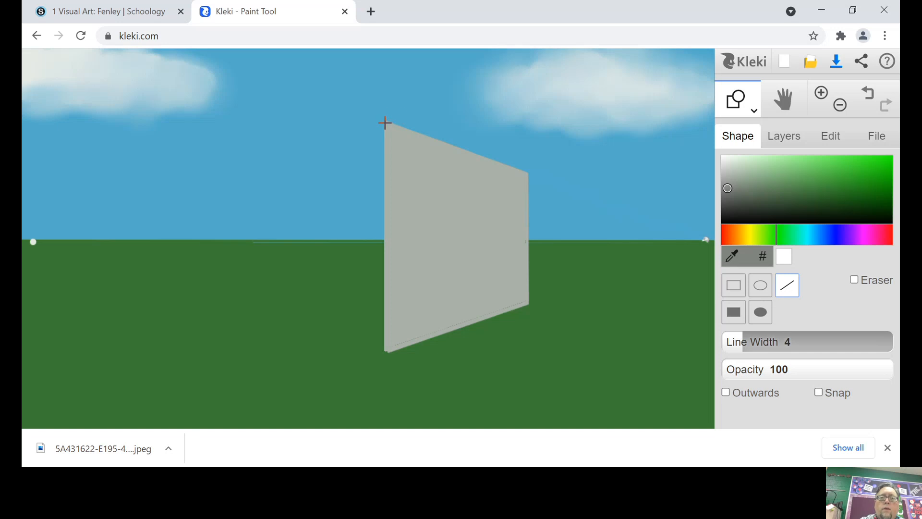
drag(385, 122, 34, 240)
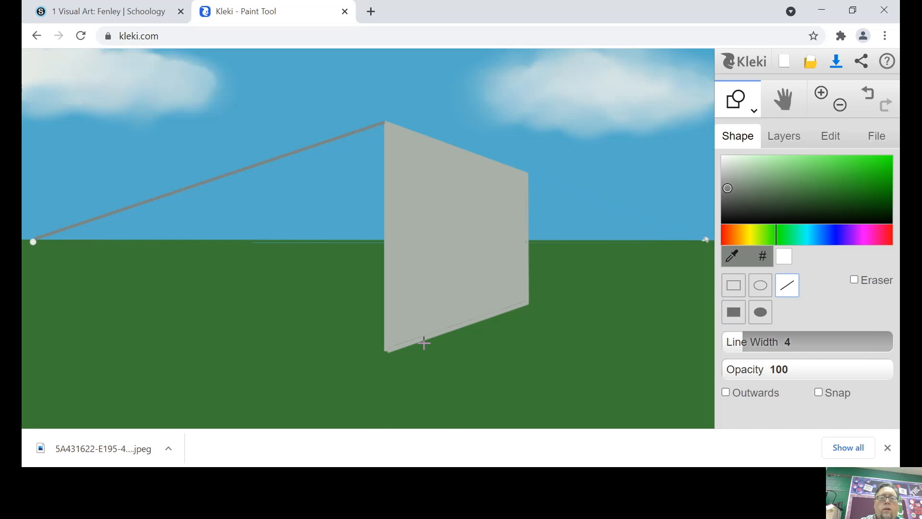
mouse_move(385, 352)
mouse_down()
mouse_move(146, 289)
mouse_move(32, 242)
mouse_up()
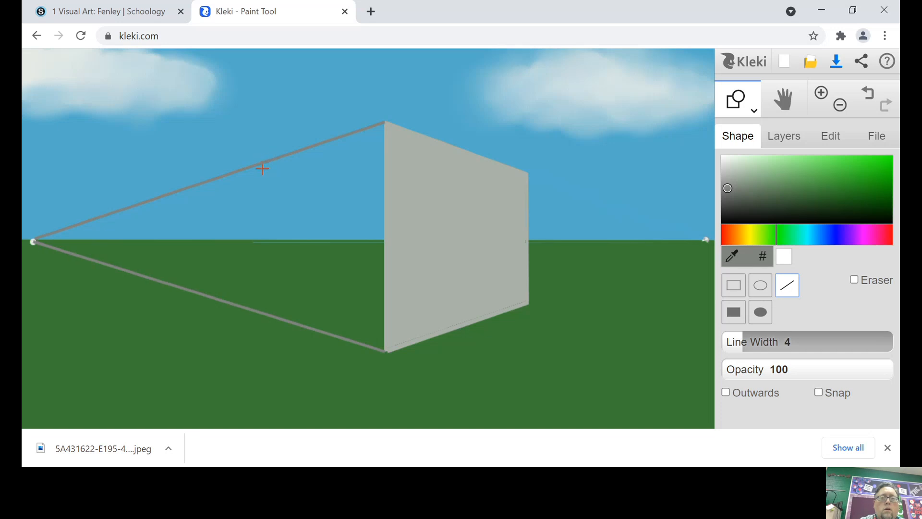
drag(262, 165, 260, 312)
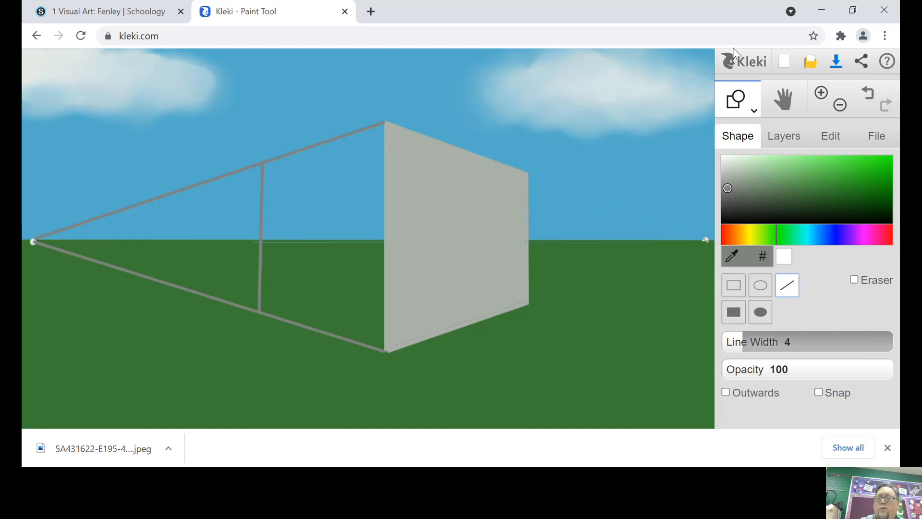
Fill the left wall's sky and grass portions with the darker gray and brush over the horizon strip left between them
click(756, 104)
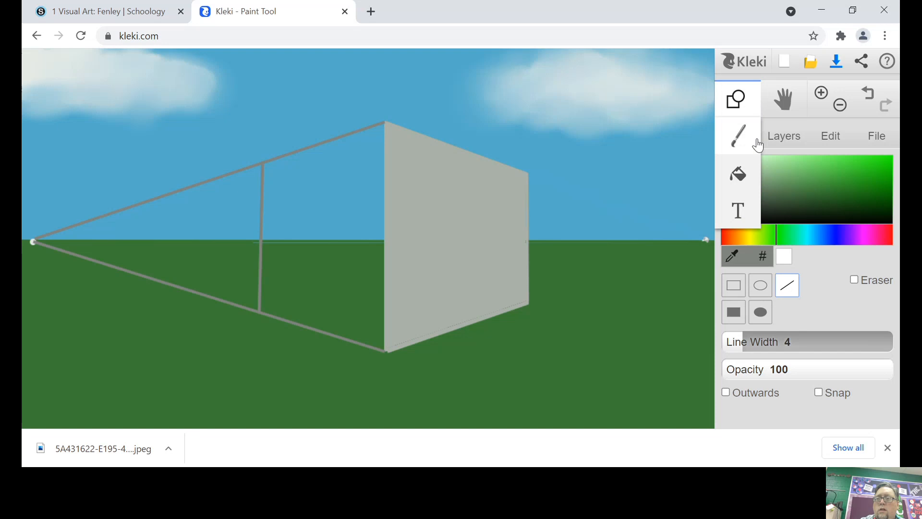
click(739, 174)
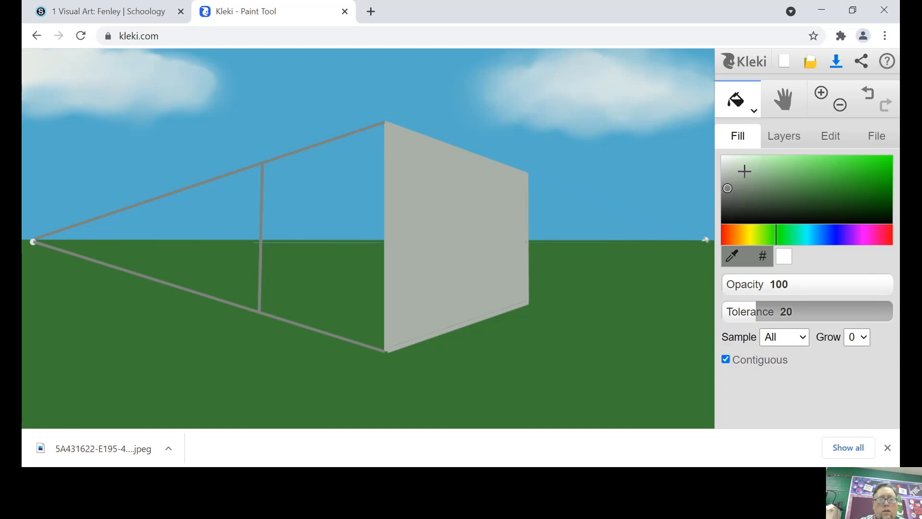
click(299, 197)
click(346, 260)
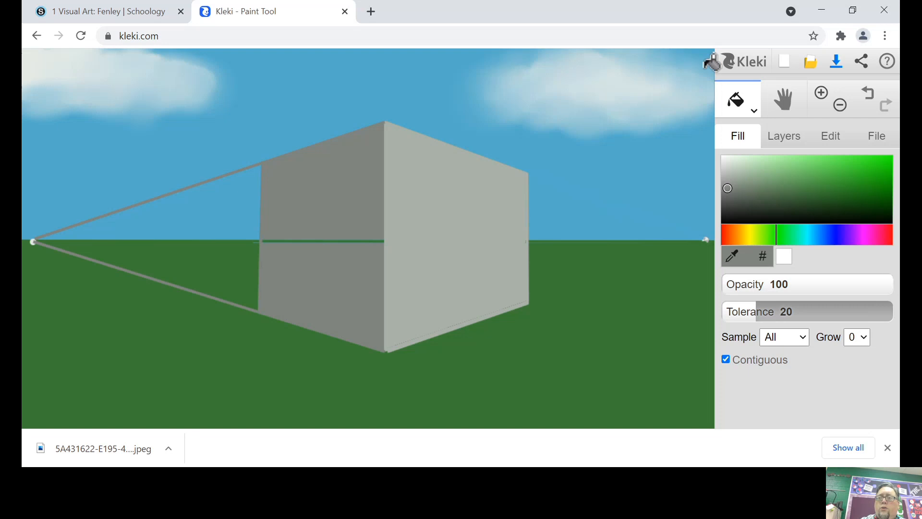
click(756, 114)
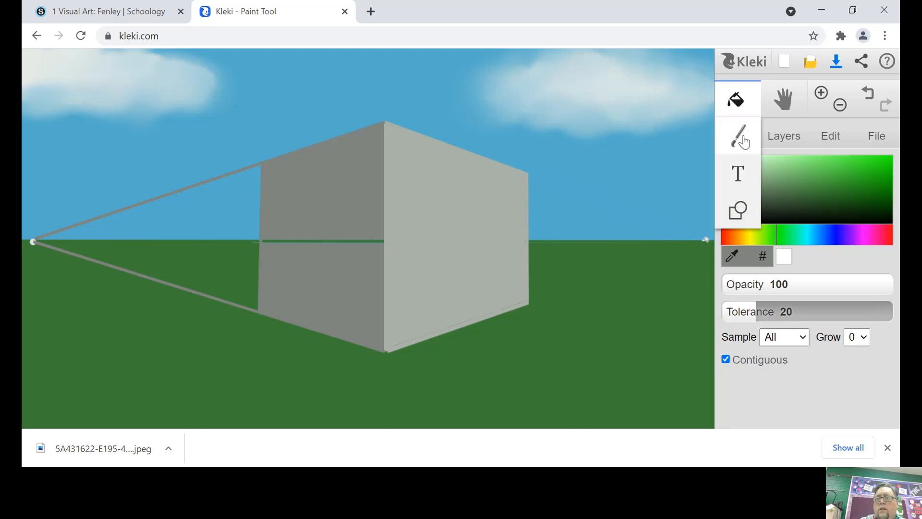
click(744, 136)
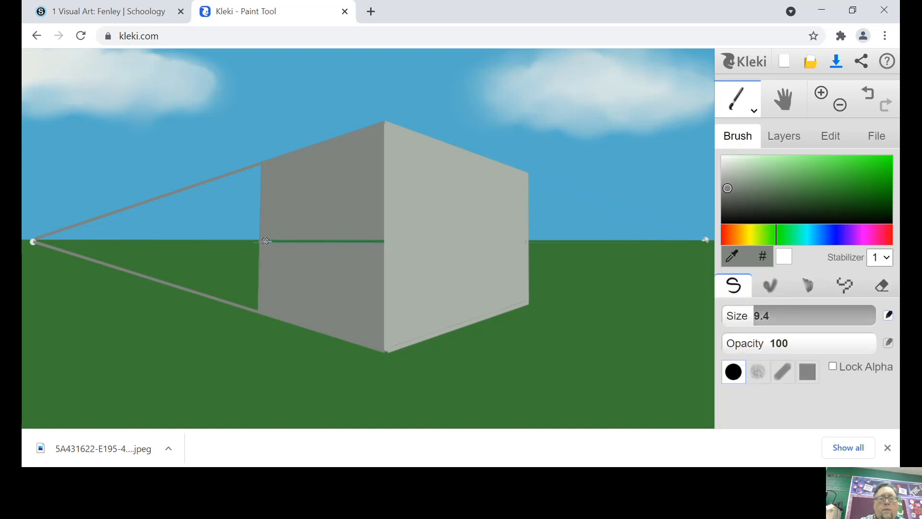
drag(264, 243, 312, 244)
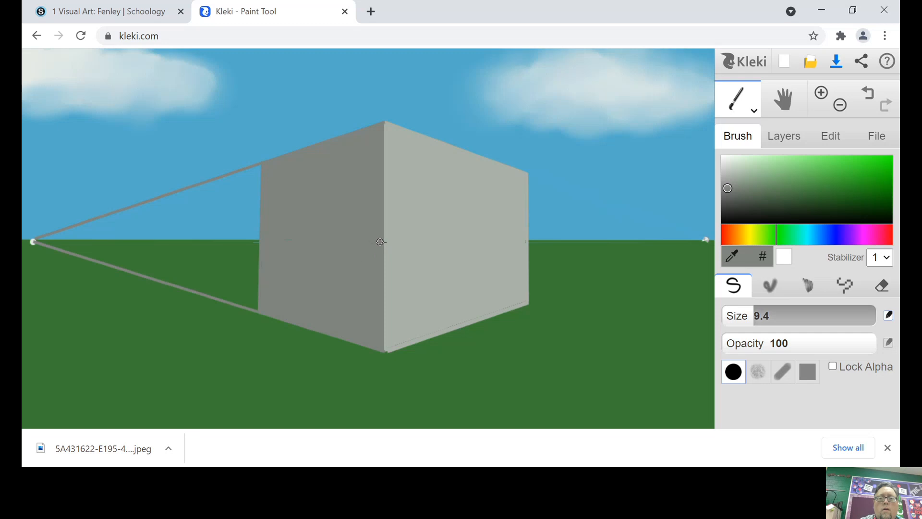
Paint out the guide lines between the left wall and the left vanishing point with sampled sky blue and grass green
alt+click(196, 208)
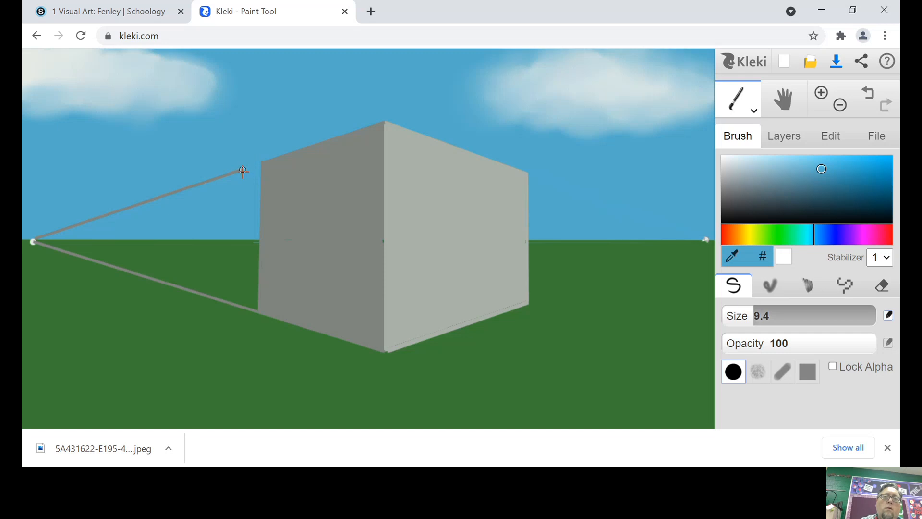
drag(221, 178, 39, 238)
mouse_move(123, 206)
mouse_down()
mouse_move(109, 214)
mouse_move(220, 174)
mouse_up()
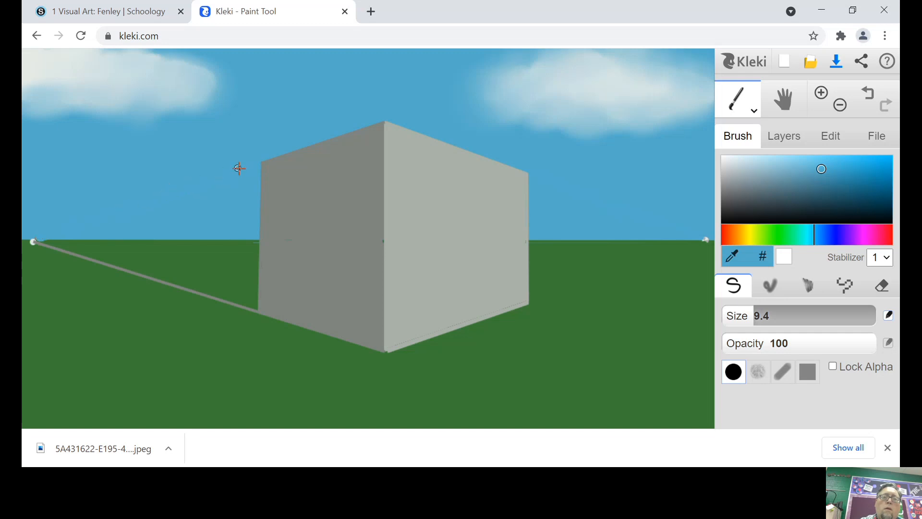
alt+click(145, 305)
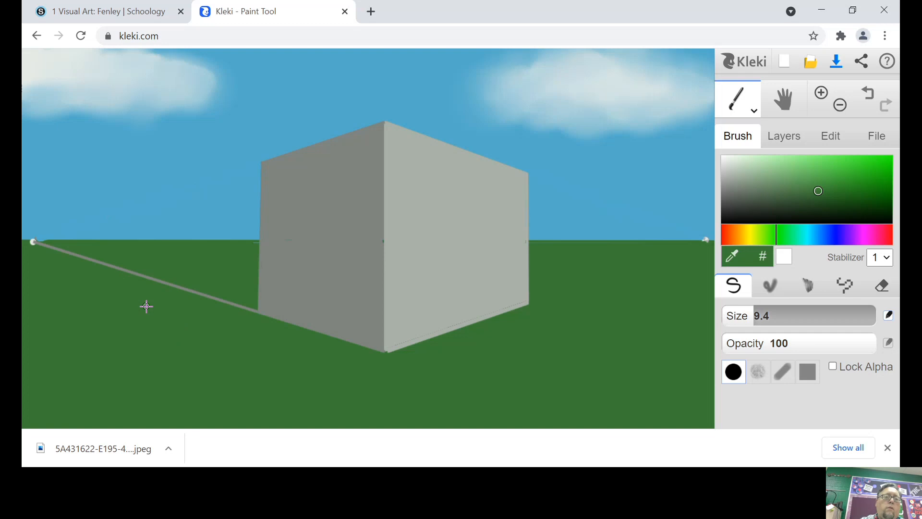
mouse_move(39, 243)
mouse_down()
mouse_move(254, 313)
mouse_move(156, 278)
mouse_up()
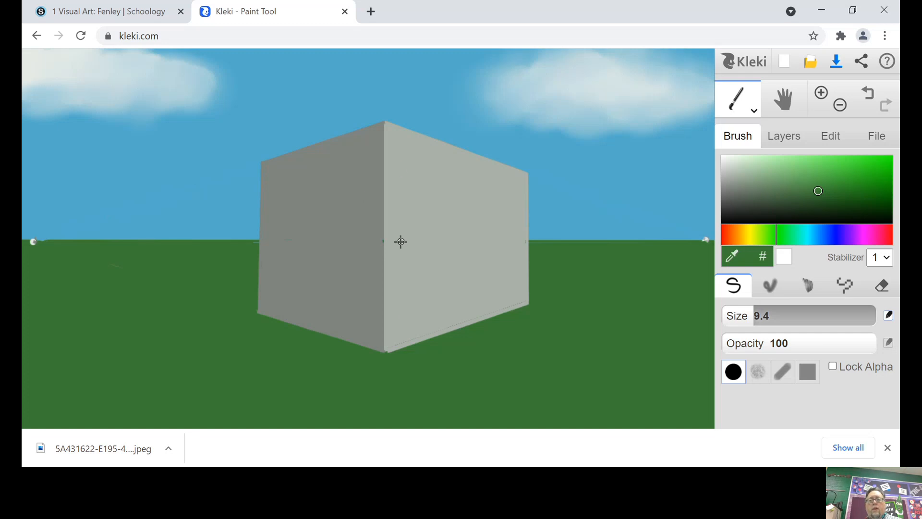
Draw two light gray straight lines from each vanishing point, meeting at the building's front bottom corner and just below it
click(724, 177)
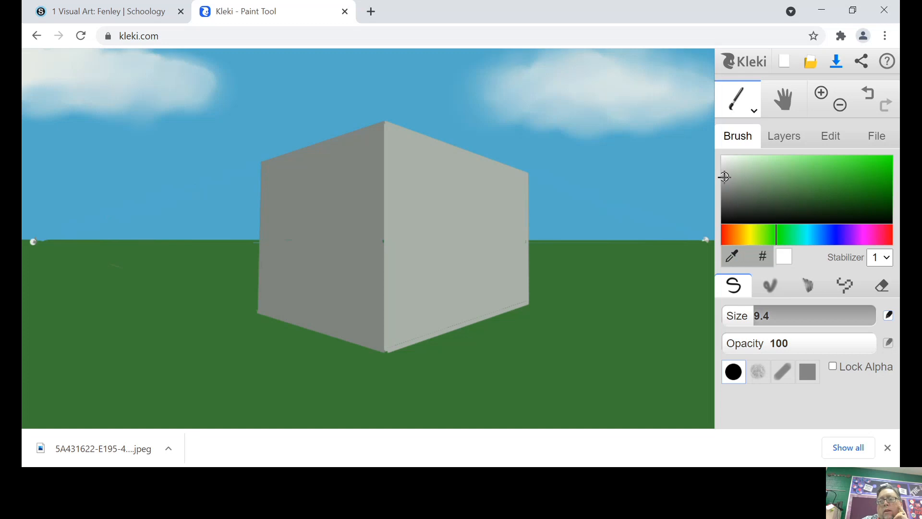
click(731, 172)
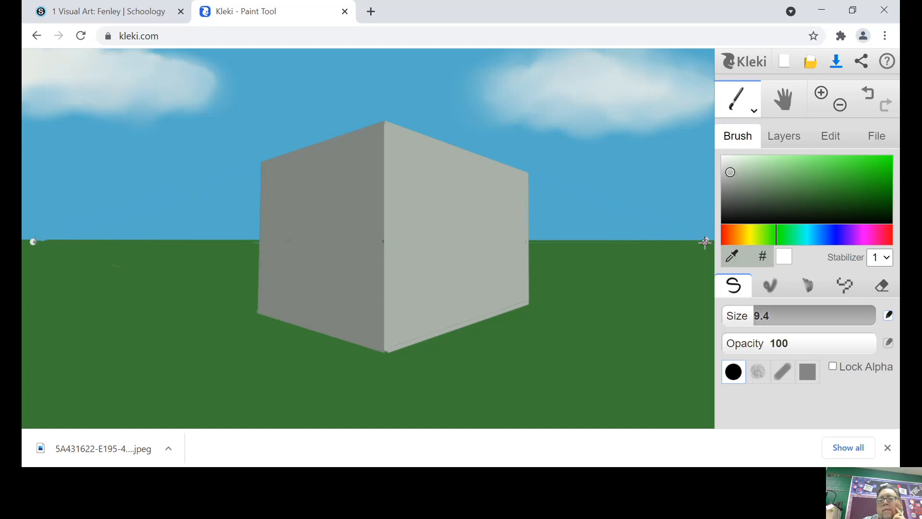
drag(707, 240, 558, 268)
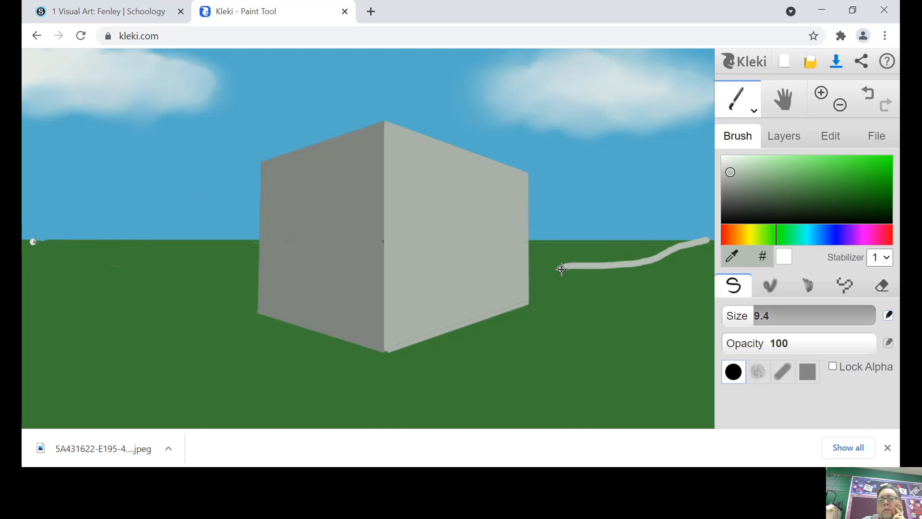
click(867, 93)
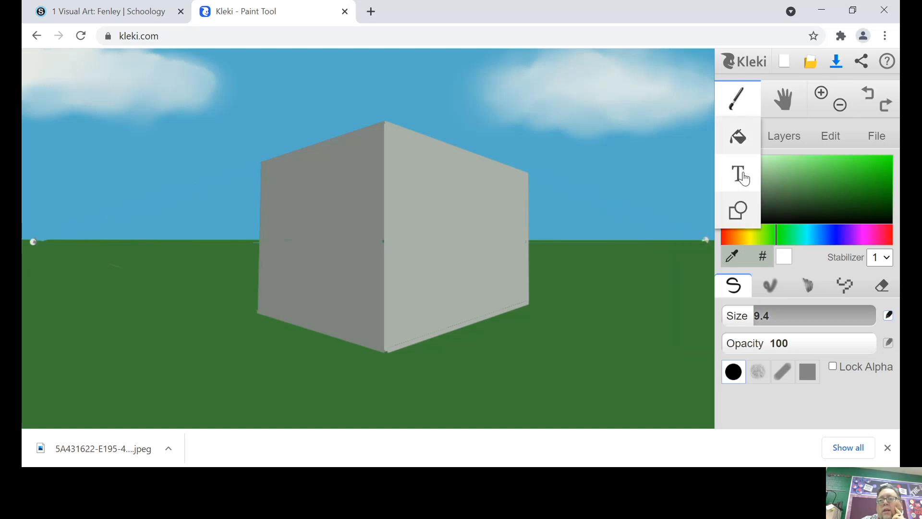
click(739, 208)
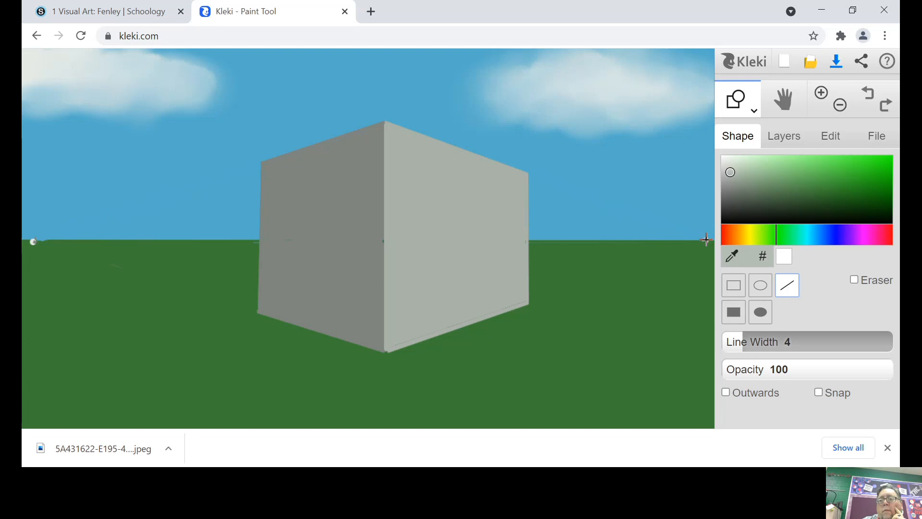
mouse_move(705, 239)
mouse_down()
mouse_move(584, 293)
mouse_move(383, 354)
mouse_up()
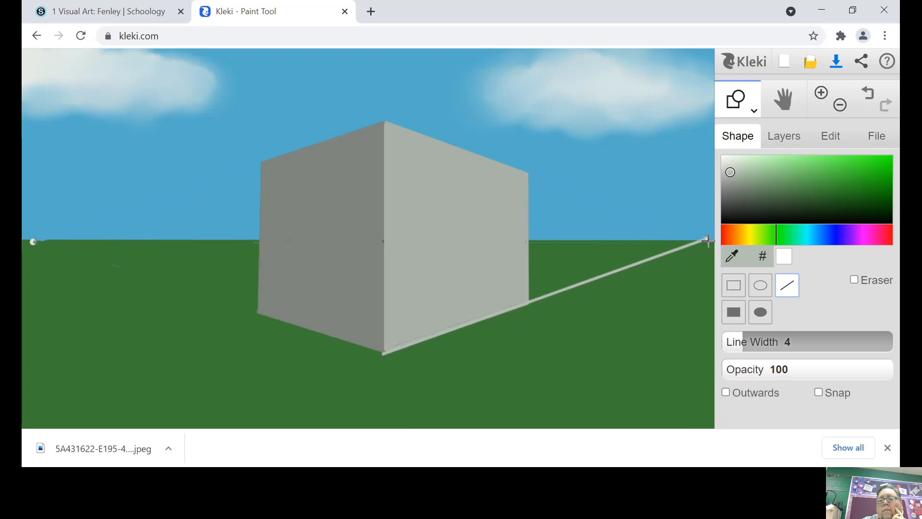
drag(705, 240, 385, 368)
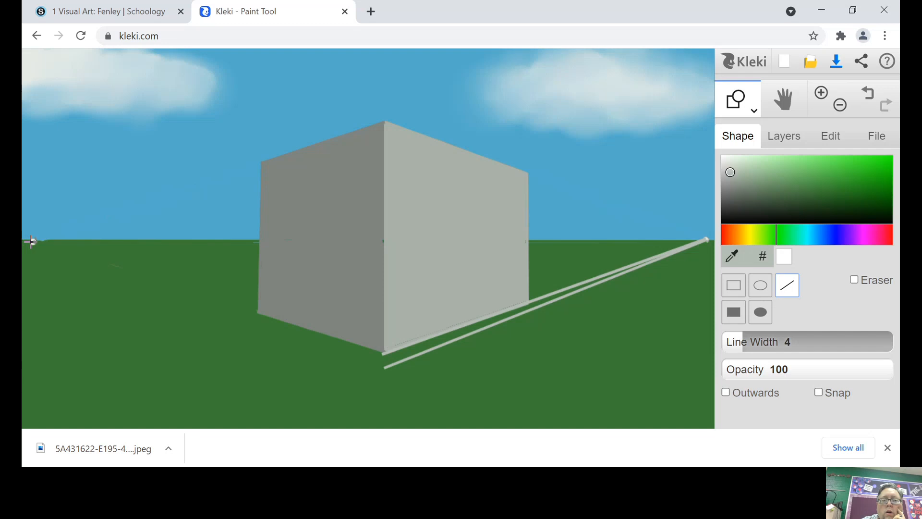
drag(33, 241, 384, 354)
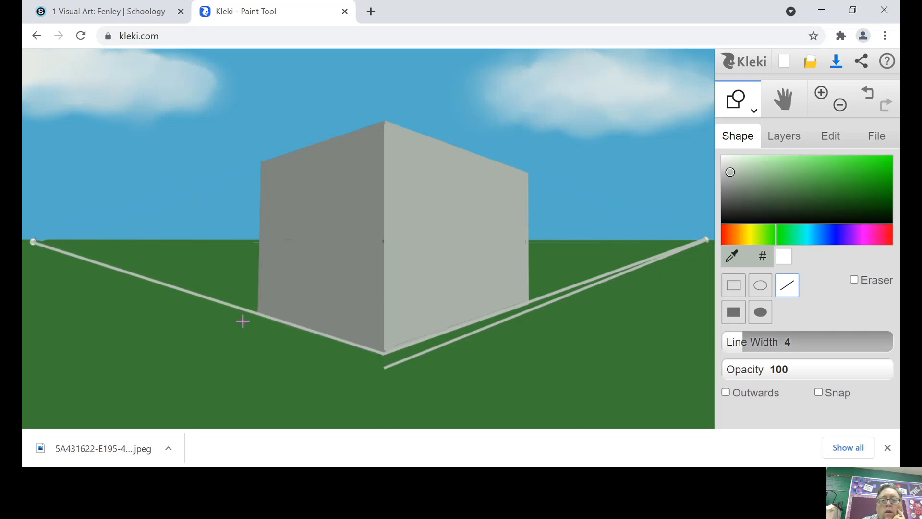
drag(32, 241, 384, 368)
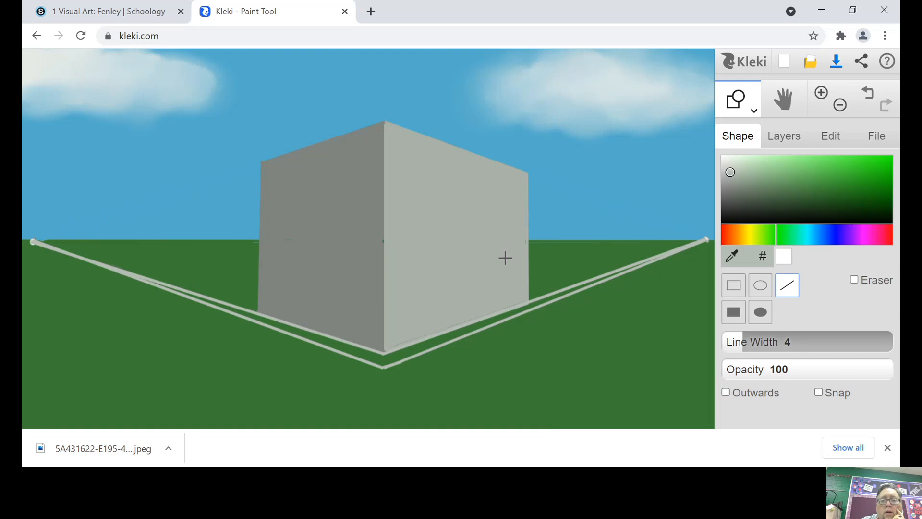
Fill the narrow grass strip between the paired lines along the building's base with light gray
click(754, 111)
click(740, 176)
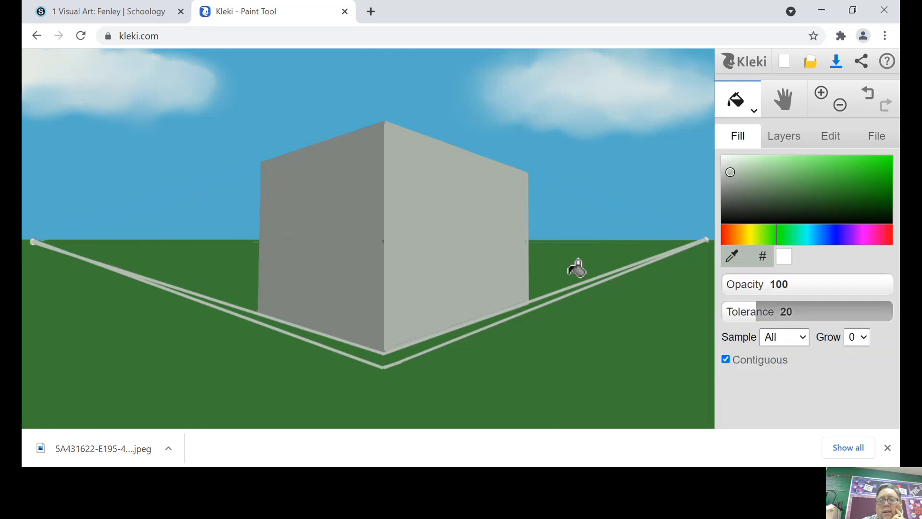
click(404, 356)
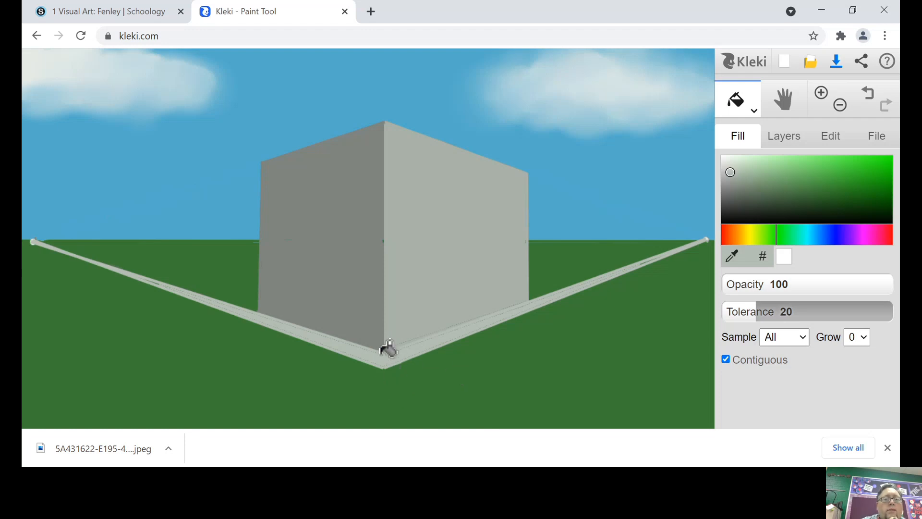
Draw two near-black straight lines from each vanishing point across the grass, outlining roads along the outer edge of the light gray strip
click(755, 109)
click(737, 210)
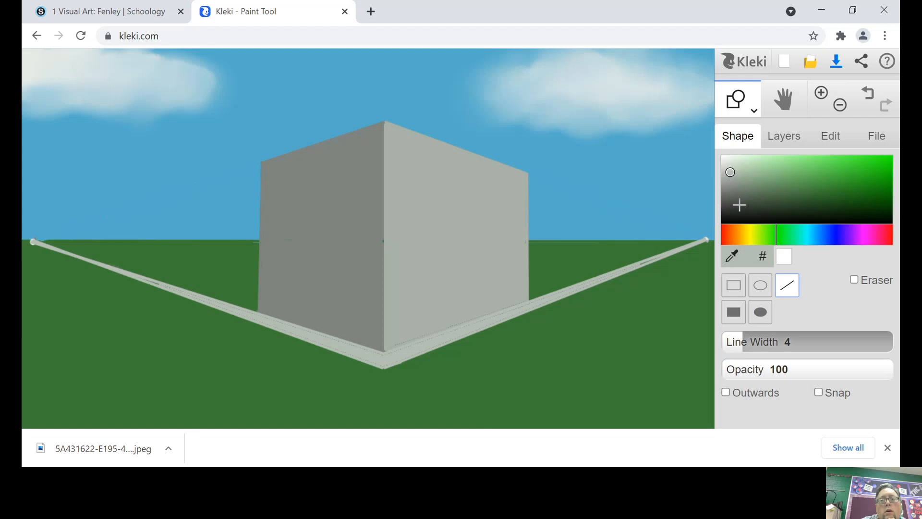
click(778, 215)
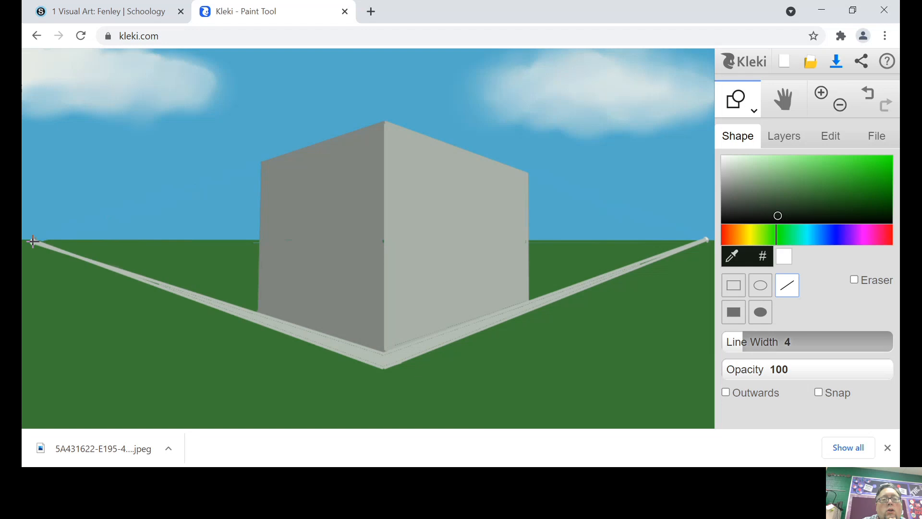
drag(33, 242, 571, 439)
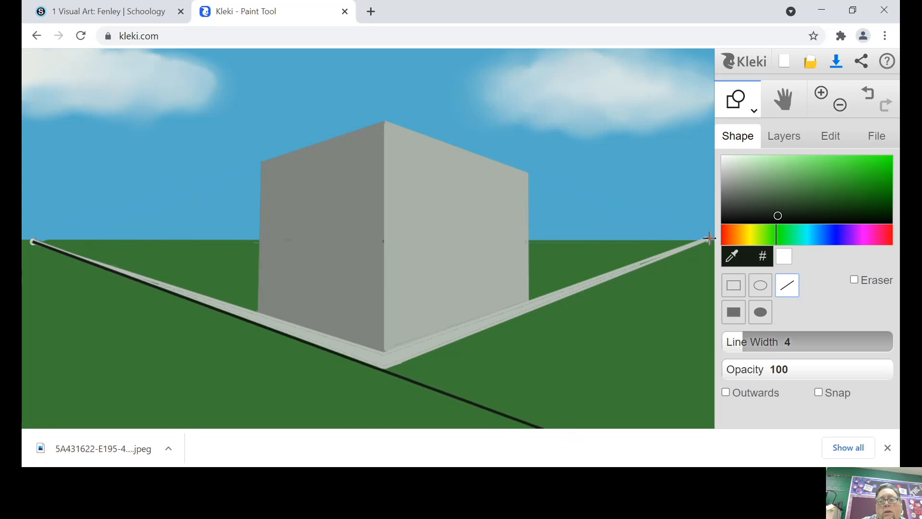
drag(706, 241, 230, 435)
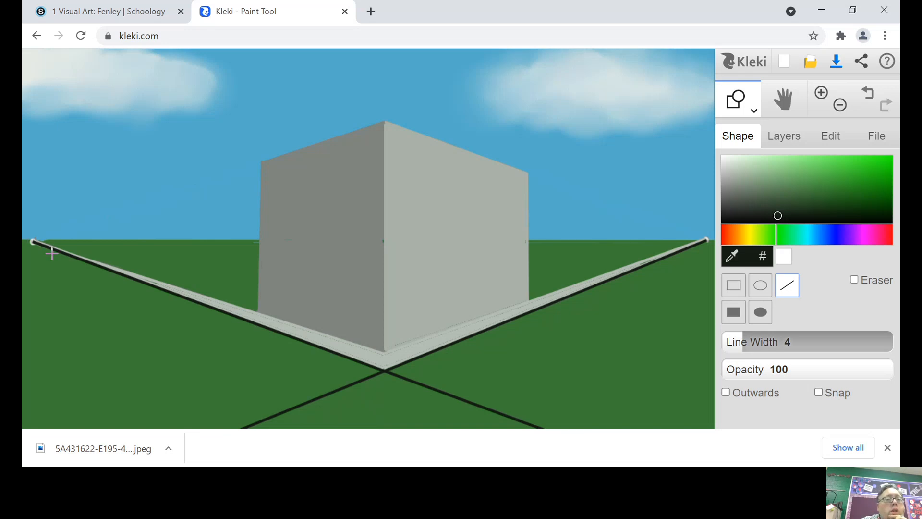
drag(33, 242, 294, 457)
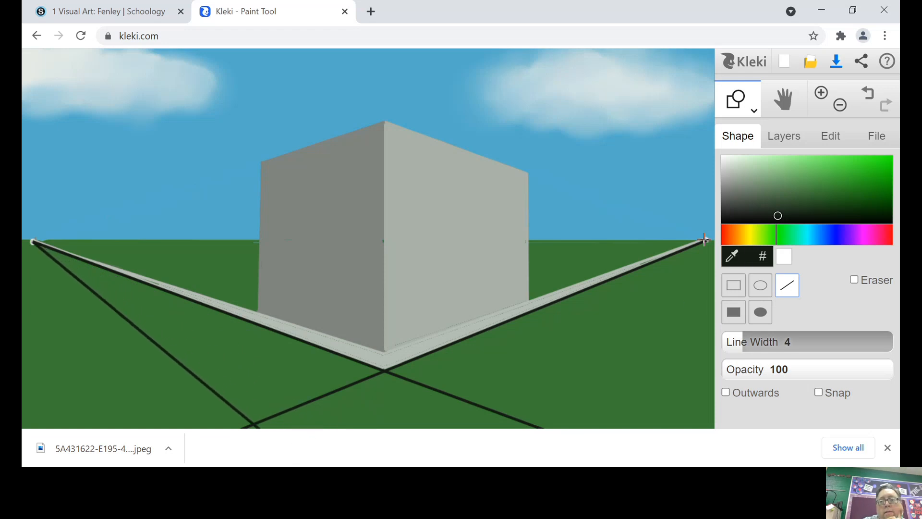
drag(706, 240, 469, 434)
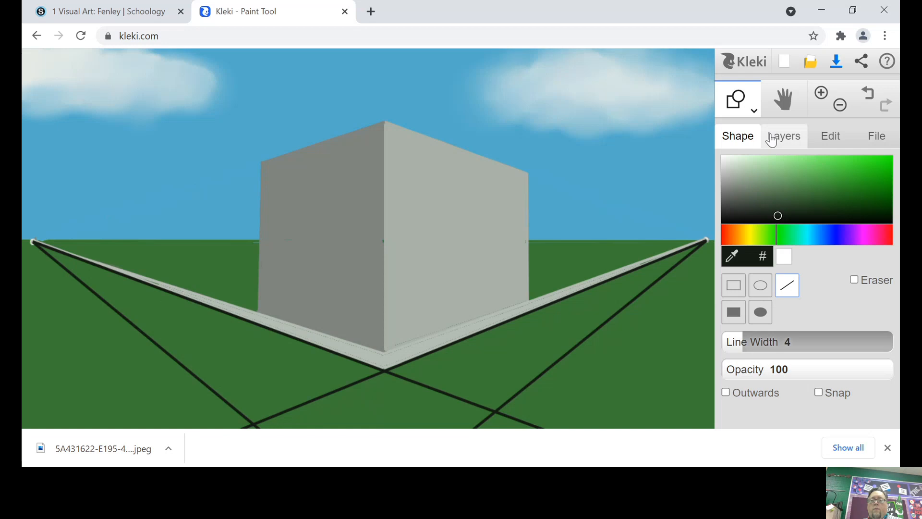
Fill the grass areas between the road lines, including the small wedge beyond their crossing, with near-black
click(751, 108)
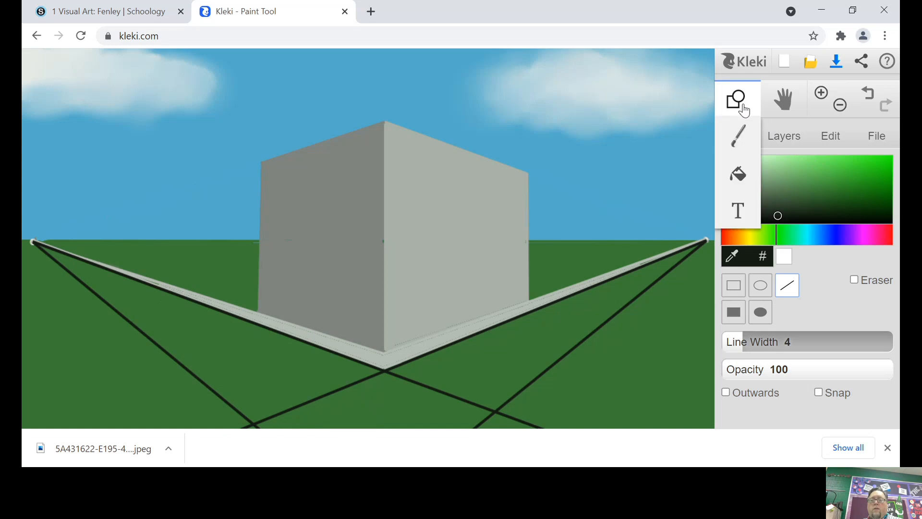
click(737, 175)
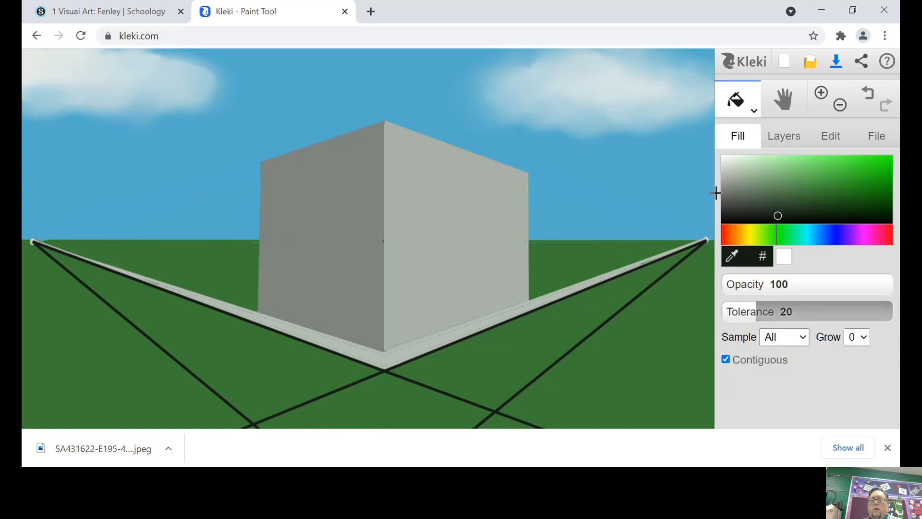
click(604, 306)
click(435, 404)
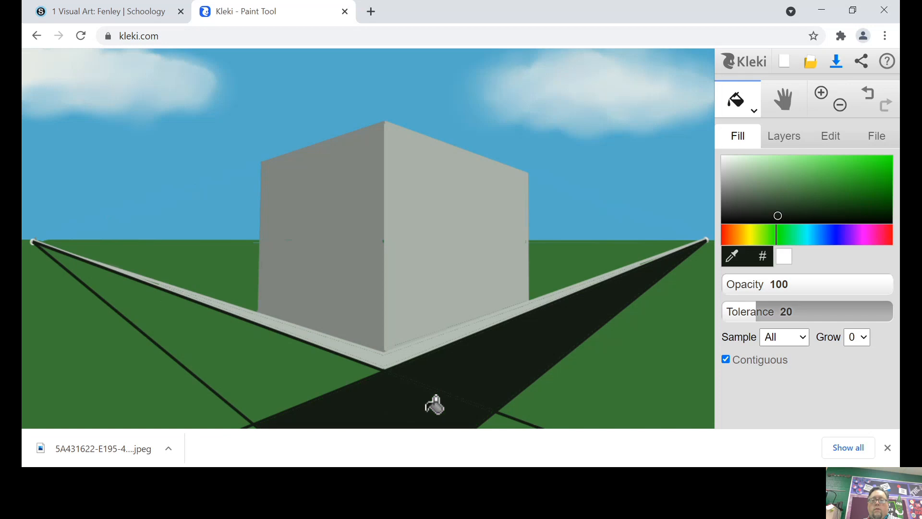
click(308, 366)
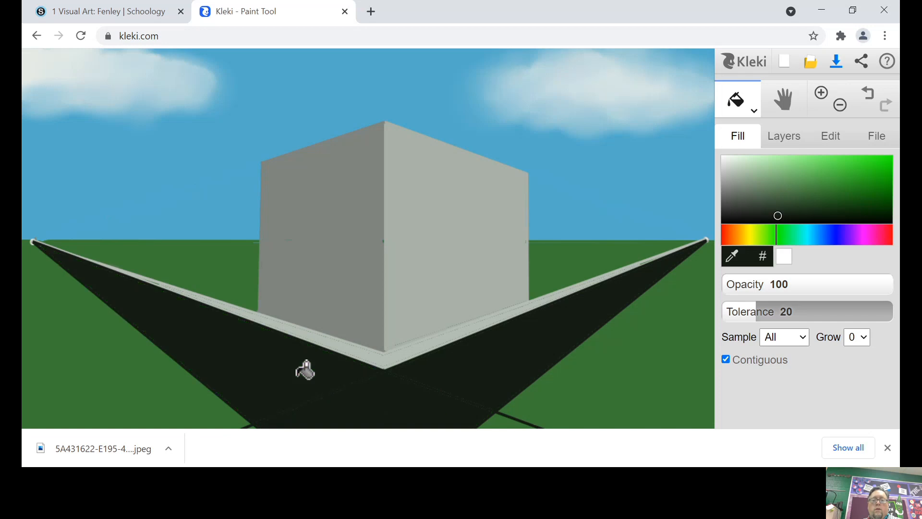
click(514, 424)
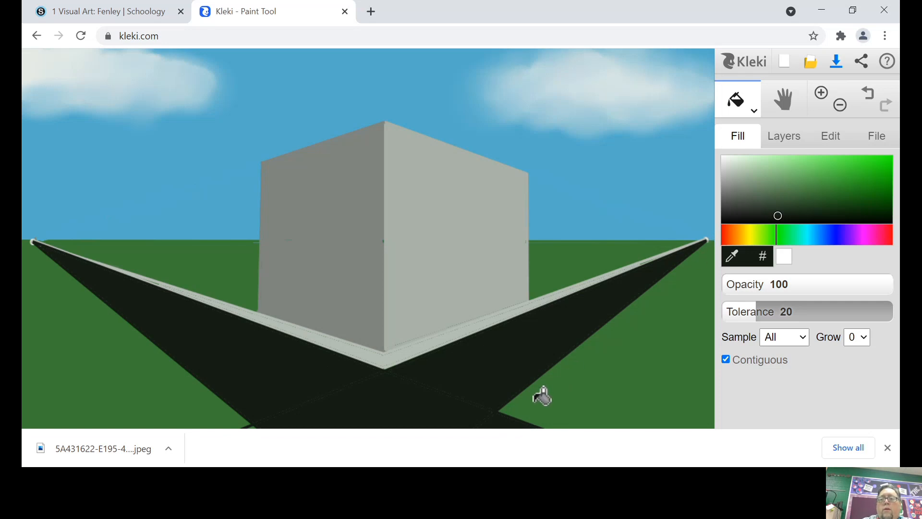
Outline a second building behind the left side of the first with medium gray verticals and straight lines to both vanishing points
click(731, 191)
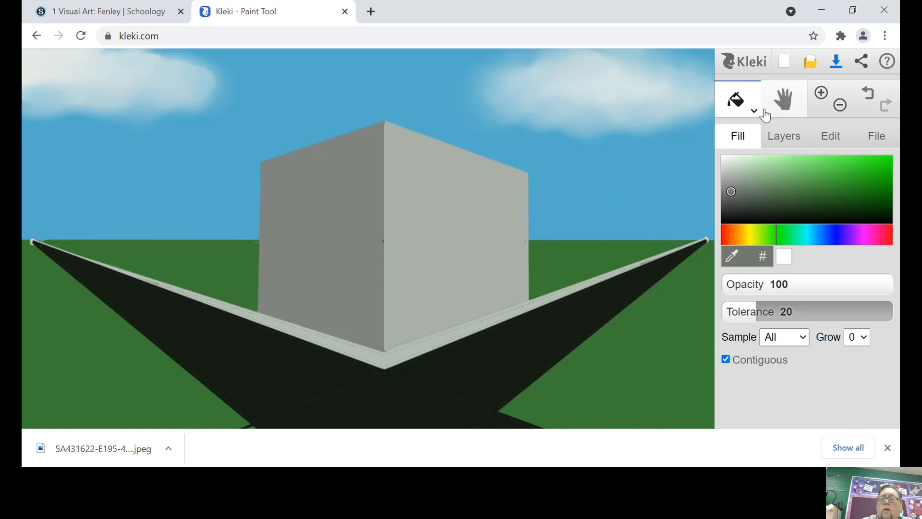
click(753, 107)
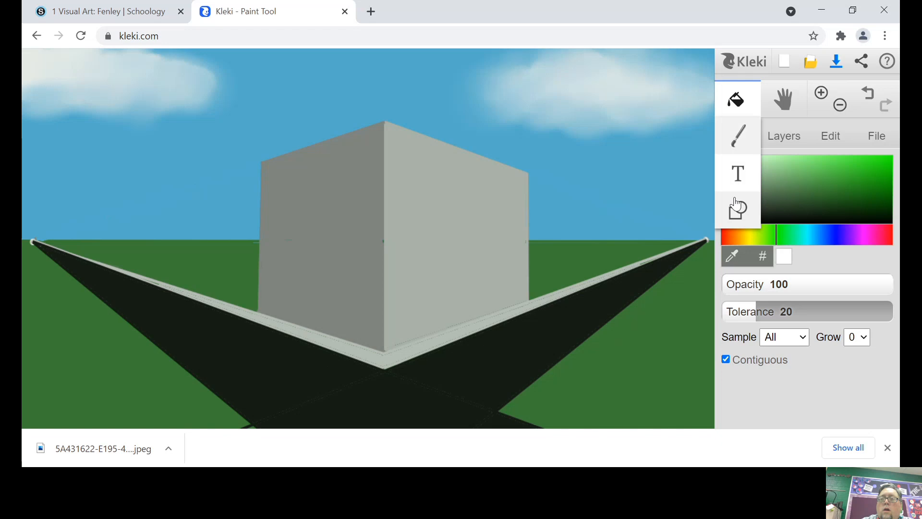
click(737, 212)
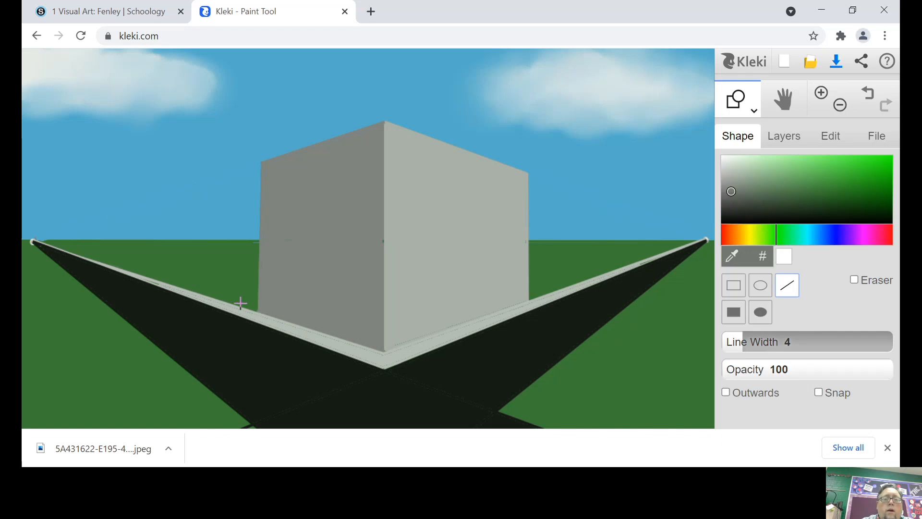
drag(240, 305, 242, 134)
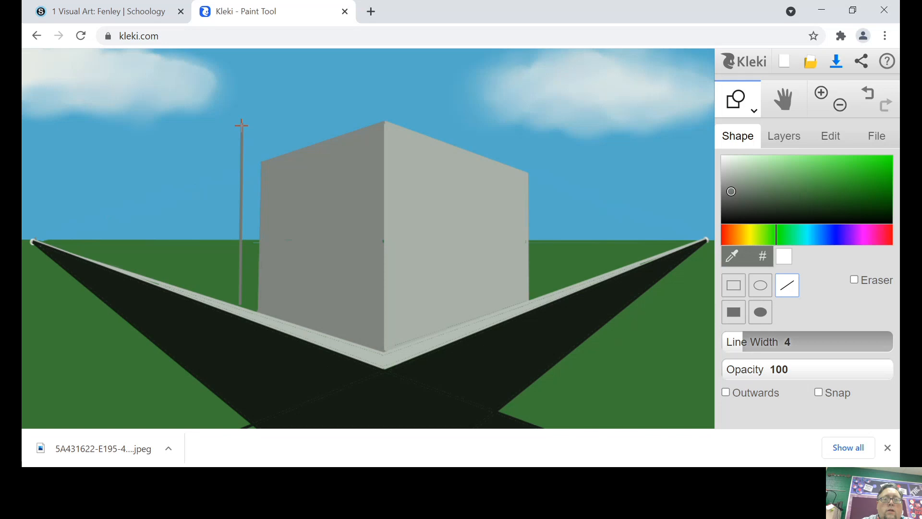
drag(242, 124, 32, 240)
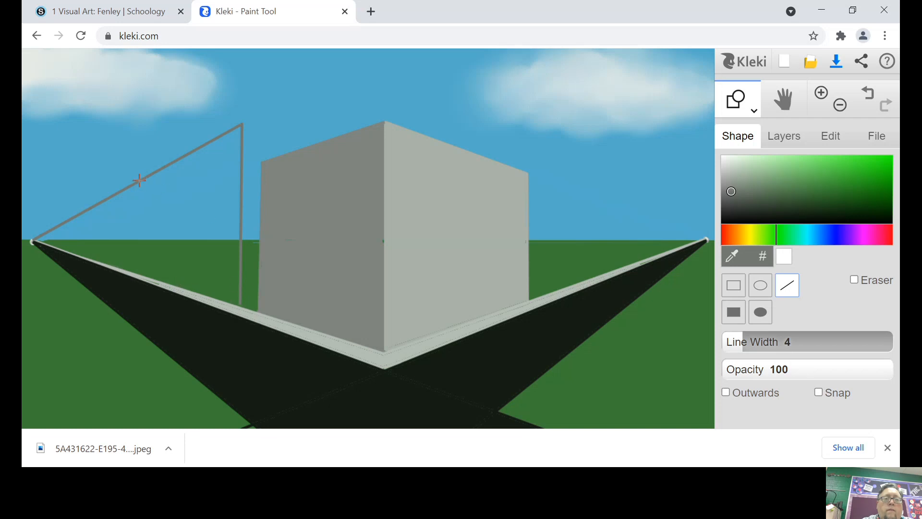
mouse_move(139, 182)
mouse_down()
mouse_move(127, 243)
mouse_move(139, 270)
mouse_up()
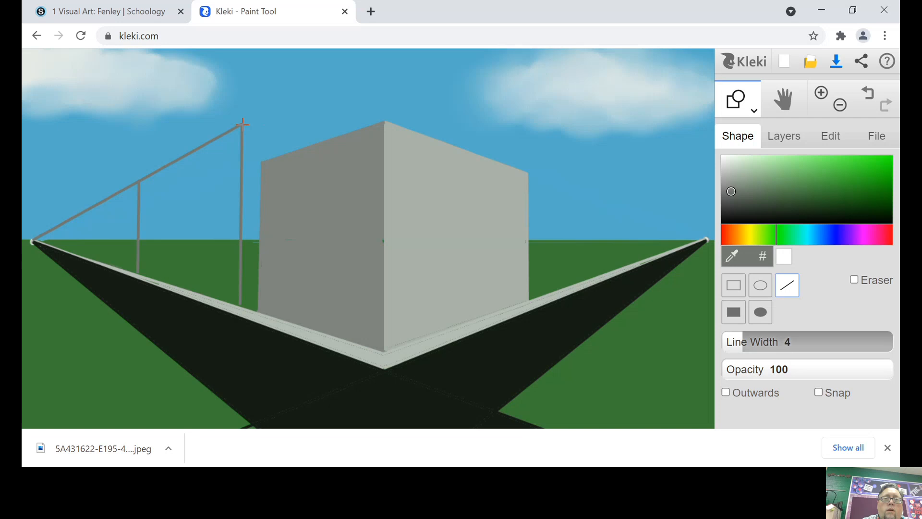
mouse_move(243, 124)
mouse_down()
mouse_move(500, 201)
mouse_move(705, 239)
mouse_up()
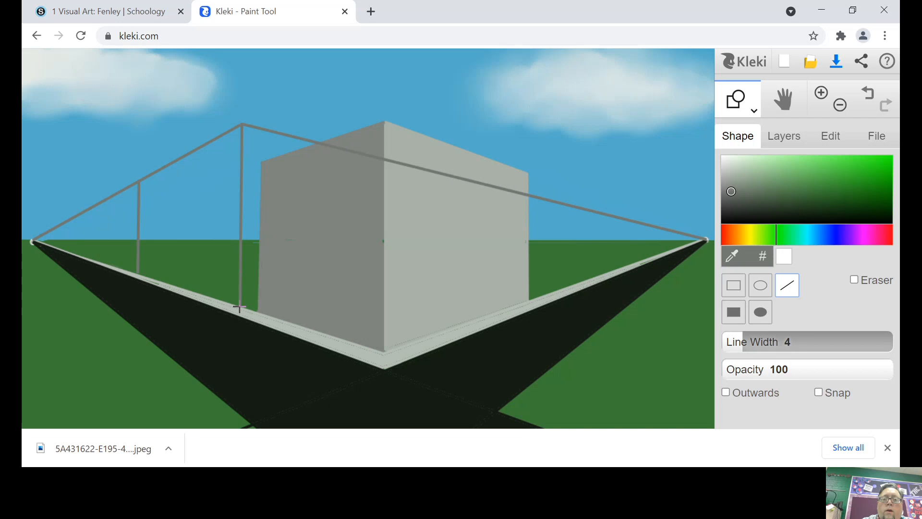
drag(241, 306, 705, 238)
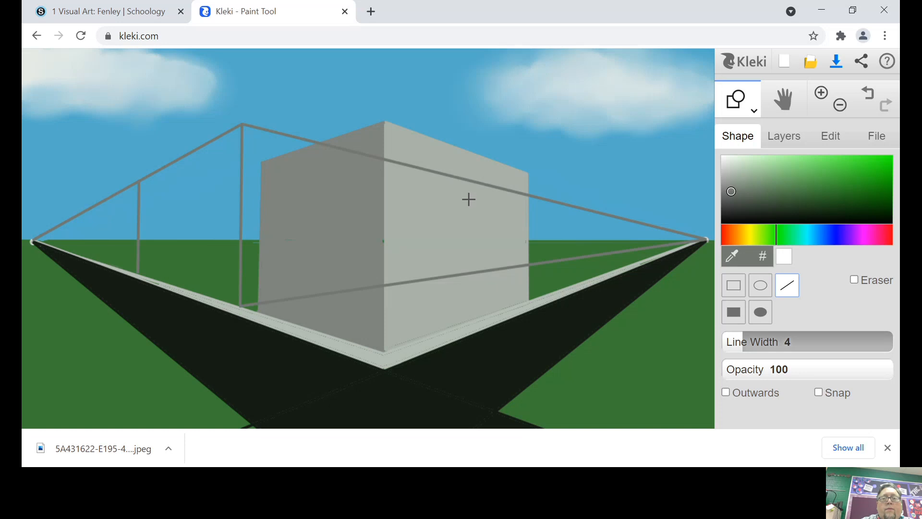
Brush sampled sky blue over the second building's guide lines where they extend across the sky toward both vanishing points
alt+click(131, 153)
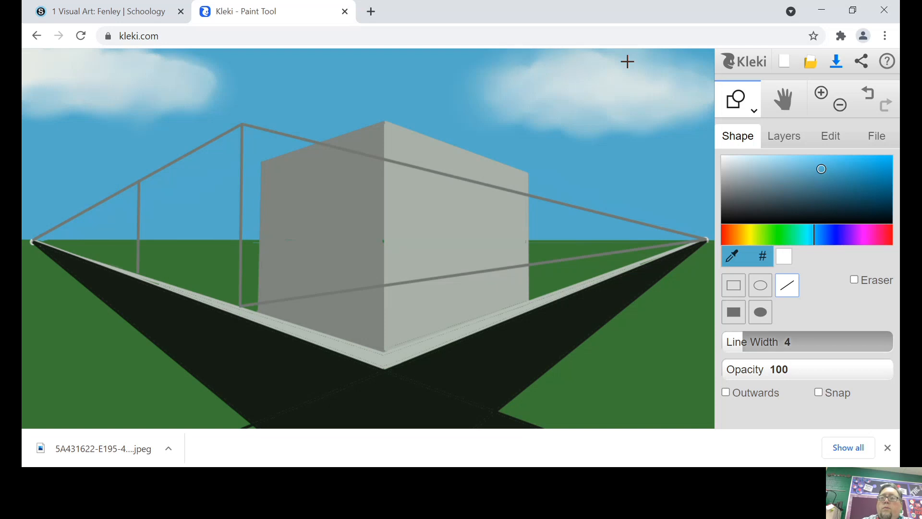
click(734, 115)
click(736, 139)
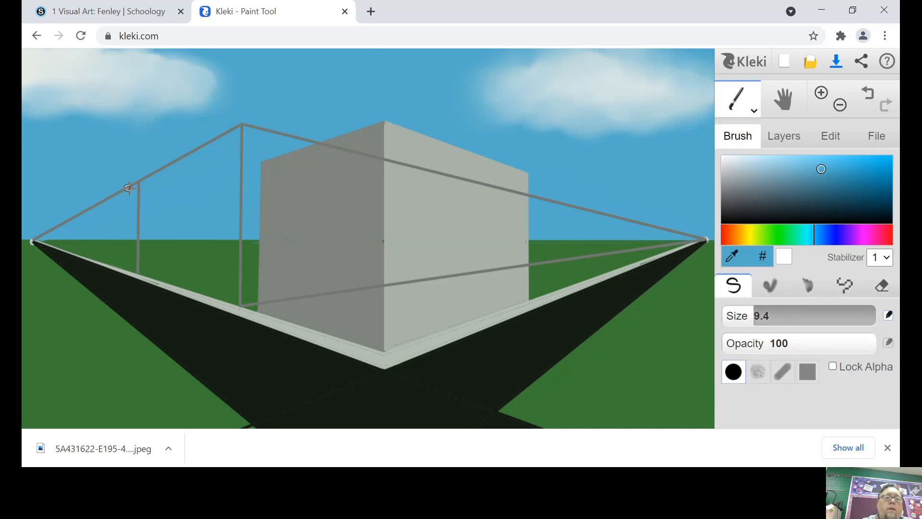
mouse_move(123, 190)
mouse_down()
mouse_move(34, 238)
mouse_move(118, 189)
mouse_up()
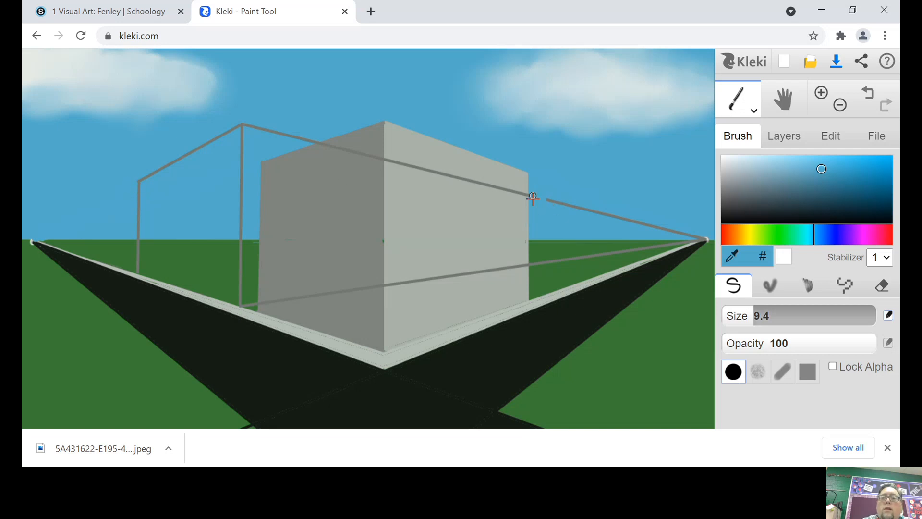
mouse_move(551, 201)
mouse_down()
mouse_move(650, 230)
mouse_move(607, 205)
mouse_move(655, 222)
mouse_move(654, 231)
mouse_move(686, 234)
mouse_move(655, 226)
mouse_up()
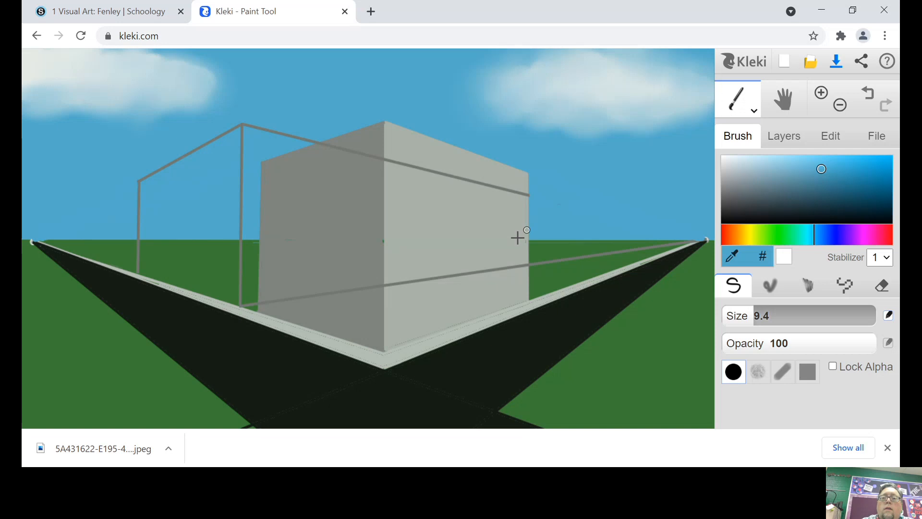
Brush sampled light gray over the two guide lines crossing the front building's right wall
alt+click(477, 268)
drag(463, 274, 396, 285)
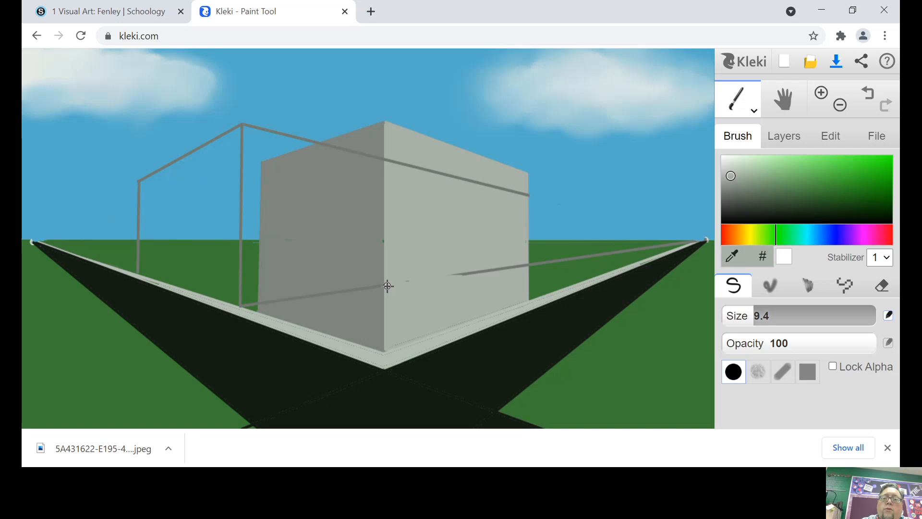
drag(468, 274, 518, 265)
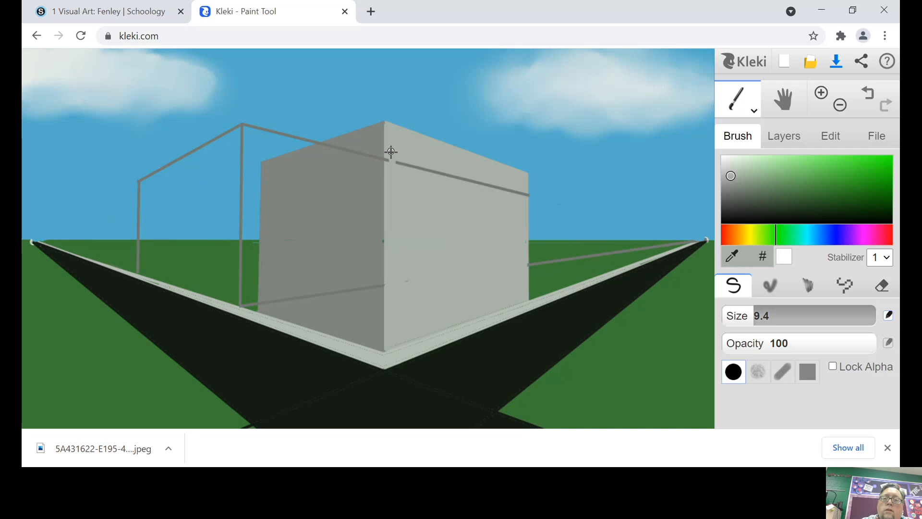
drag(390, 157, 526, 194)
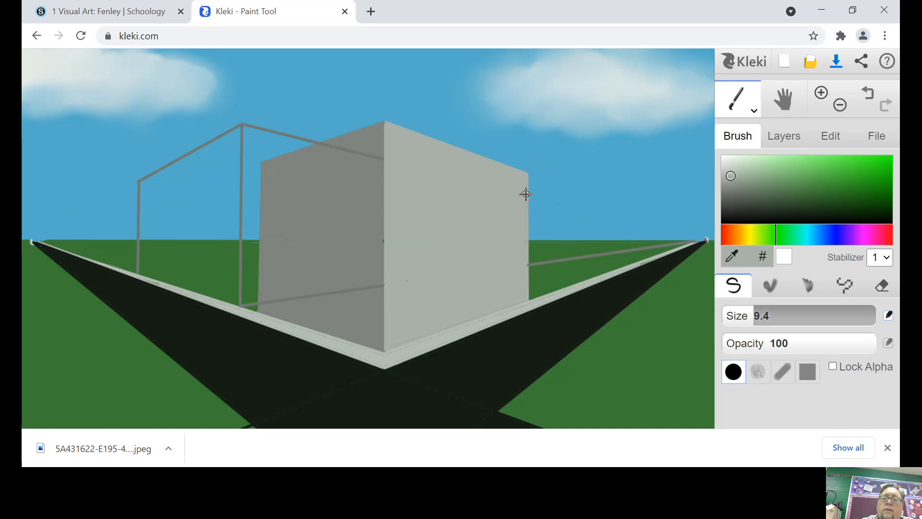
Paint out the guide lines on the grass beyond the front building with sampled green and across its left wall with sampled darker gray
alt+click(556, 263)
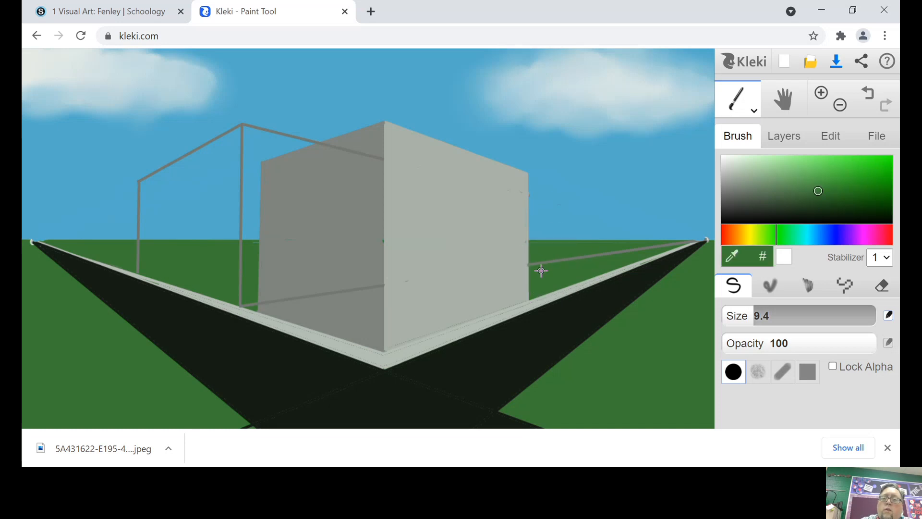
mouse_move(541, 270)
mouse_down()
mouse_move(601, 263)
mouse_move(569, 253)
mouse_move(607, 256)
mouse_move(588, 263)
mouse_move(576, 261)
mouse_move(675, 245)
mouse_up()
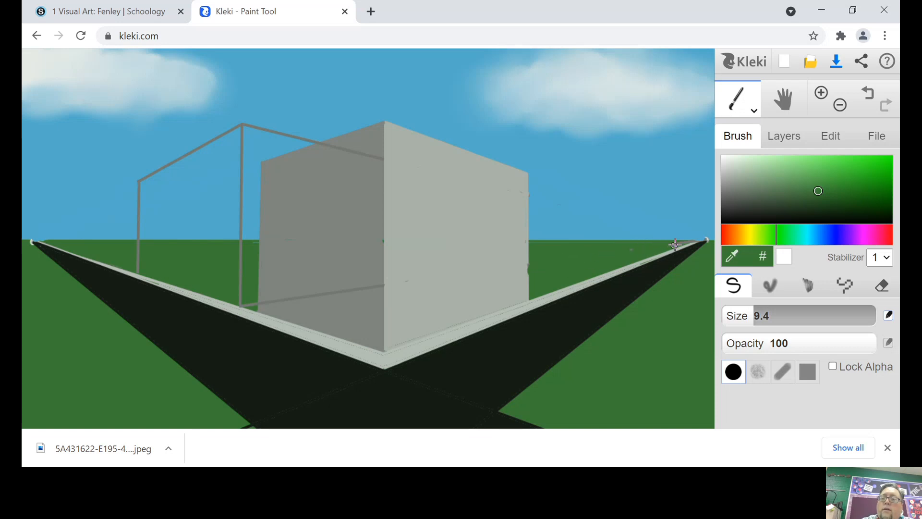
alt+click(342, 275)
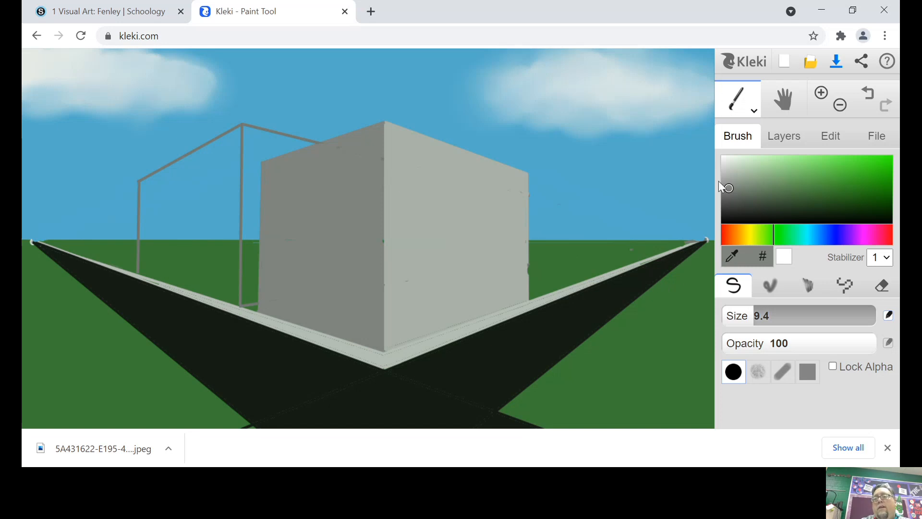
Fill the sky and grass portions of the second building's left wall with a darker neutral gray
click(729, 199)
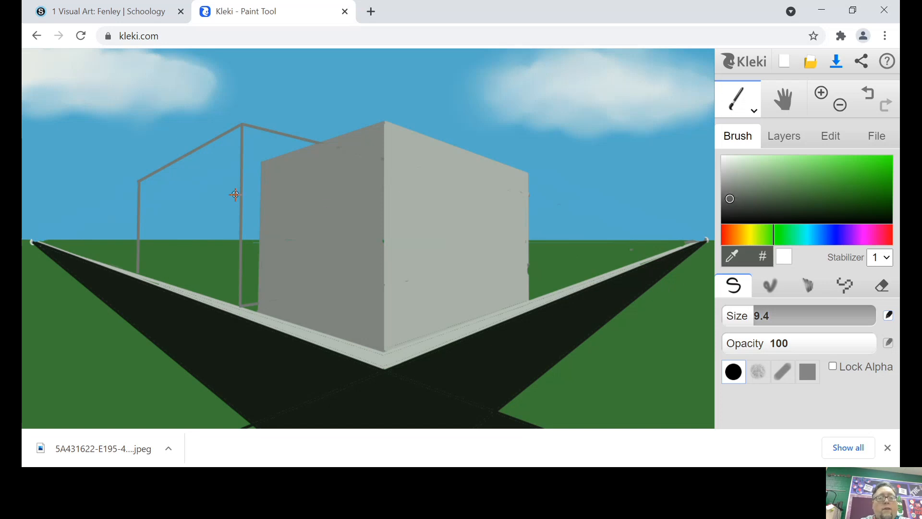
alt+click(207, 193)
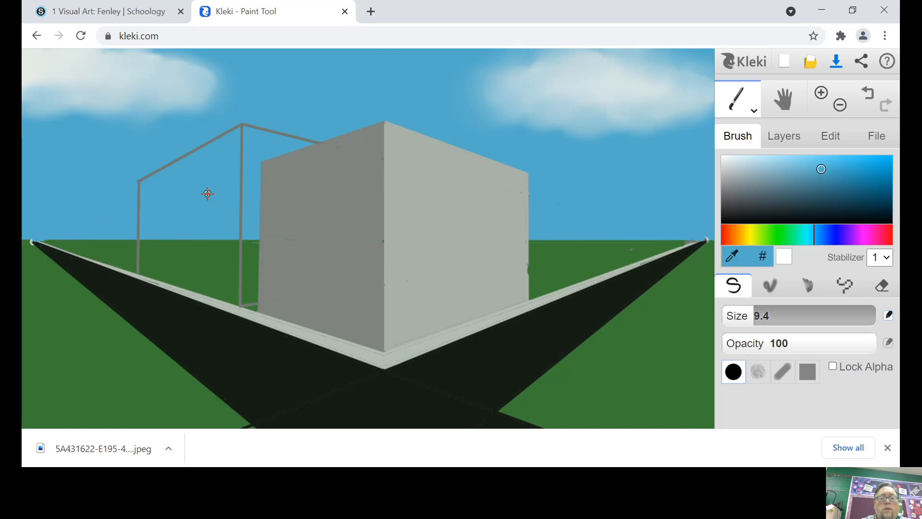
click(754, 110)
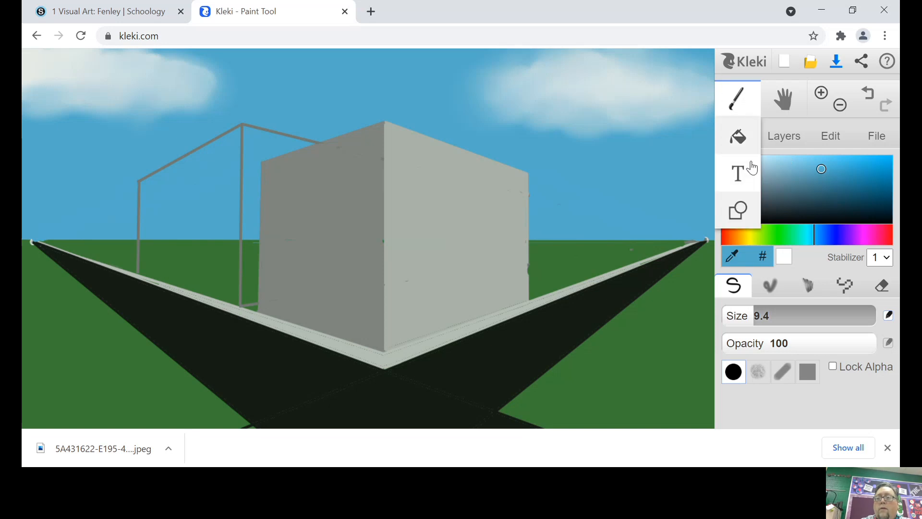
click(742, 137)
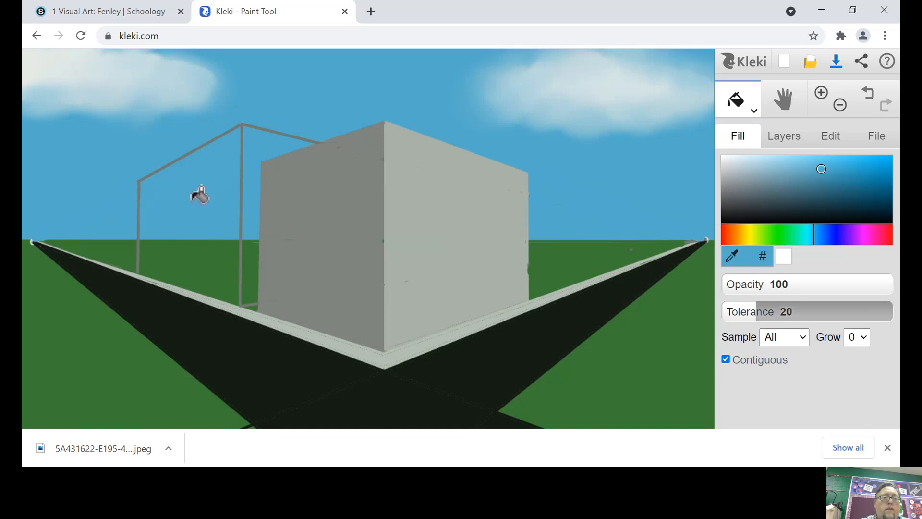
click(726, 193)
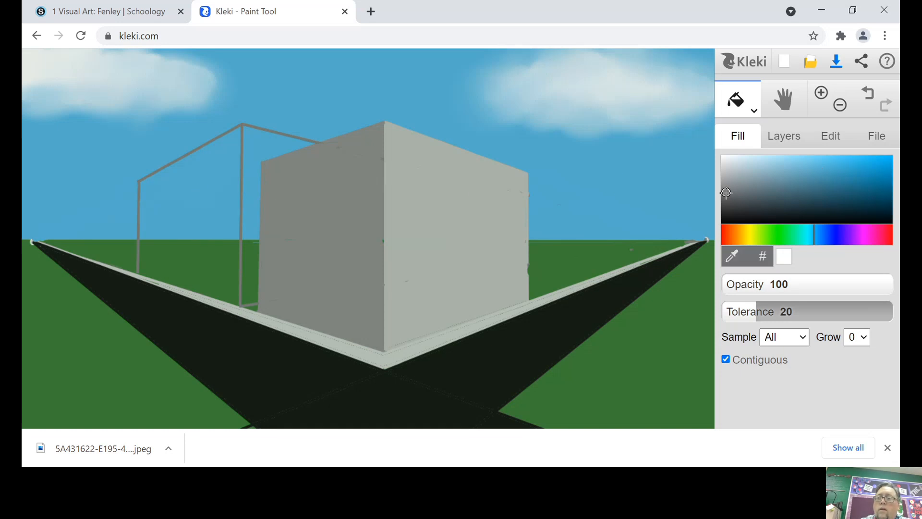
click(199, 189)
click(211, 248)
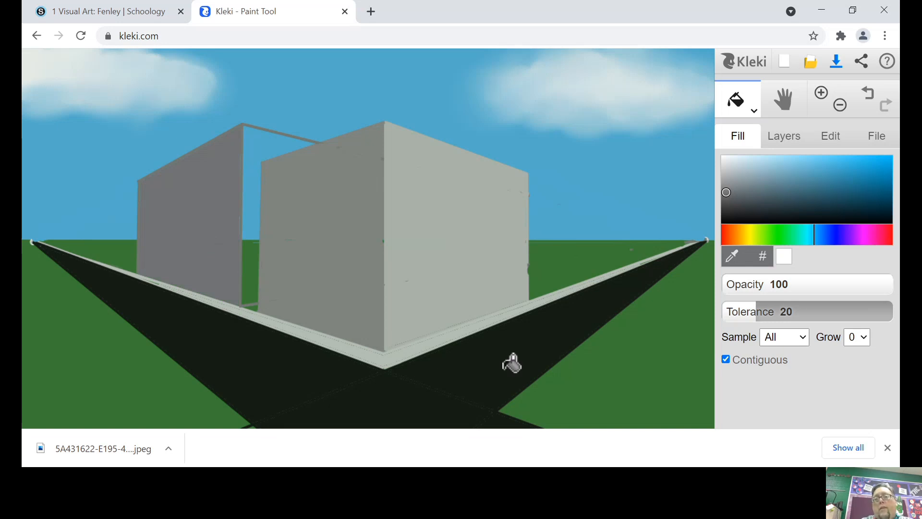
Fill the sky and grass portions of the second building's right wall with a light neutral gray
click(725, 170)
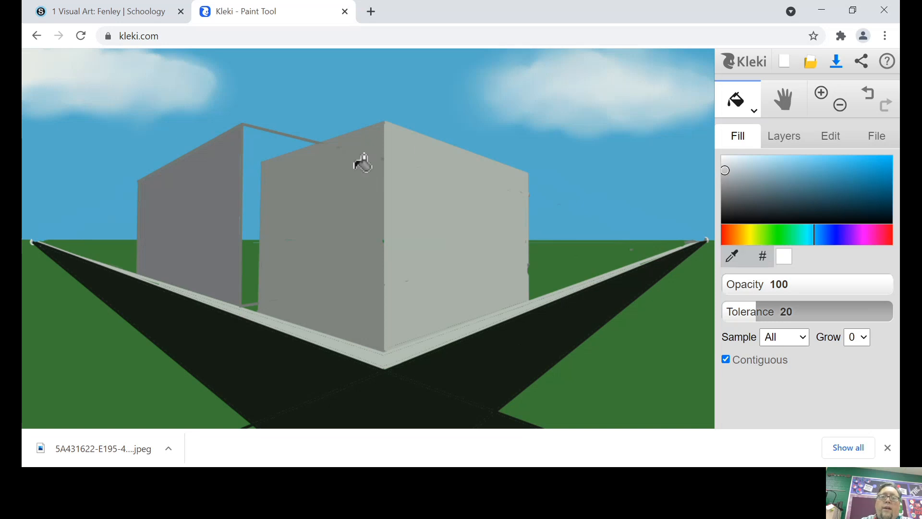
click(270, 138)
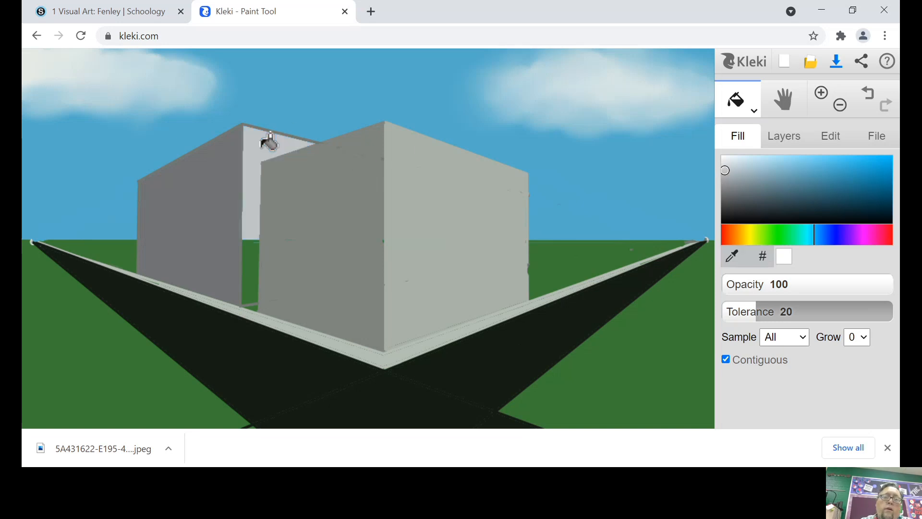
click(255, 275)
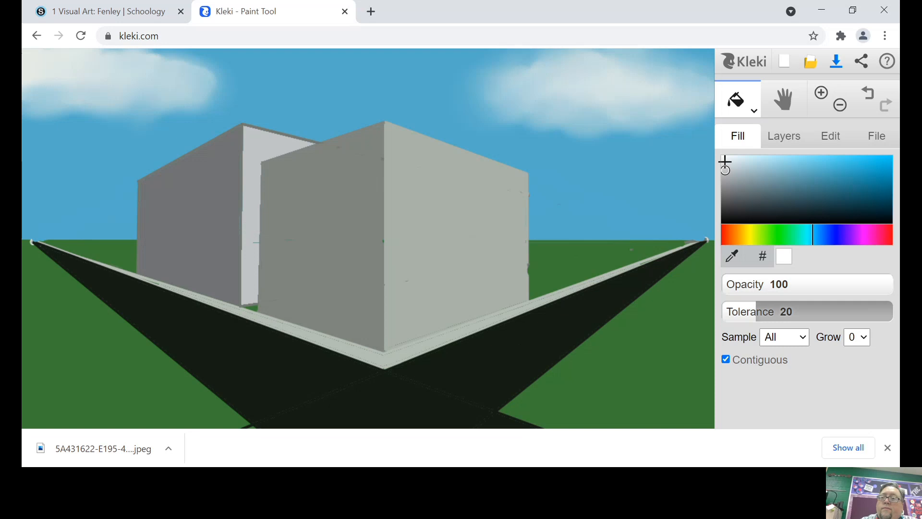
Straighten the front building's left edge with a line in gray sampled from its left wall
click(742, 101)
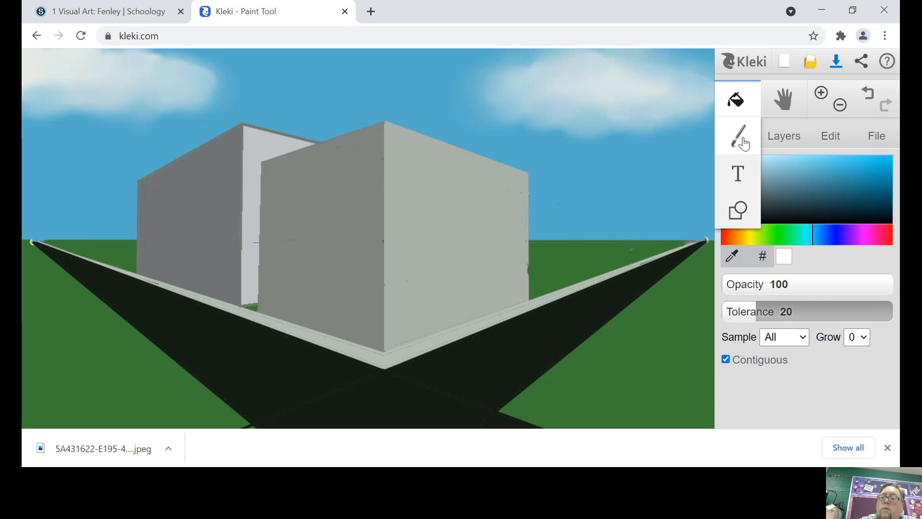
click(738, 137)
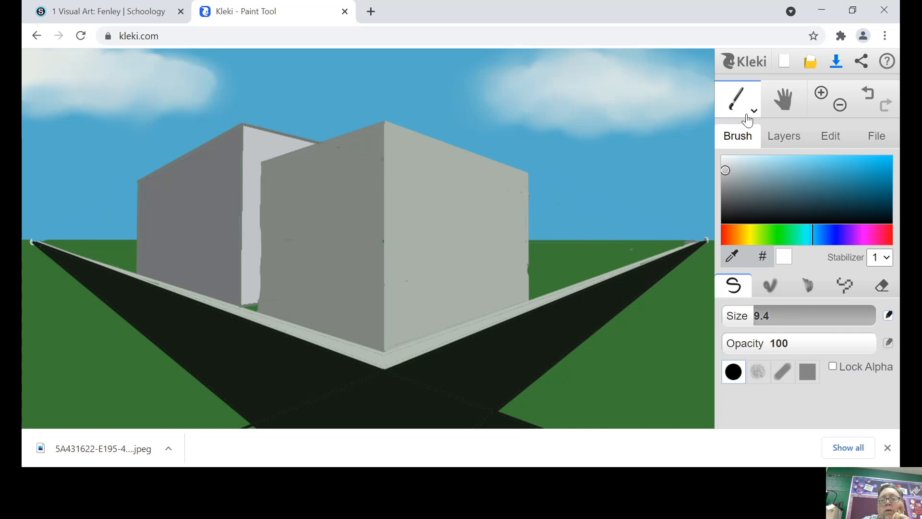
alt+click(293, 206)
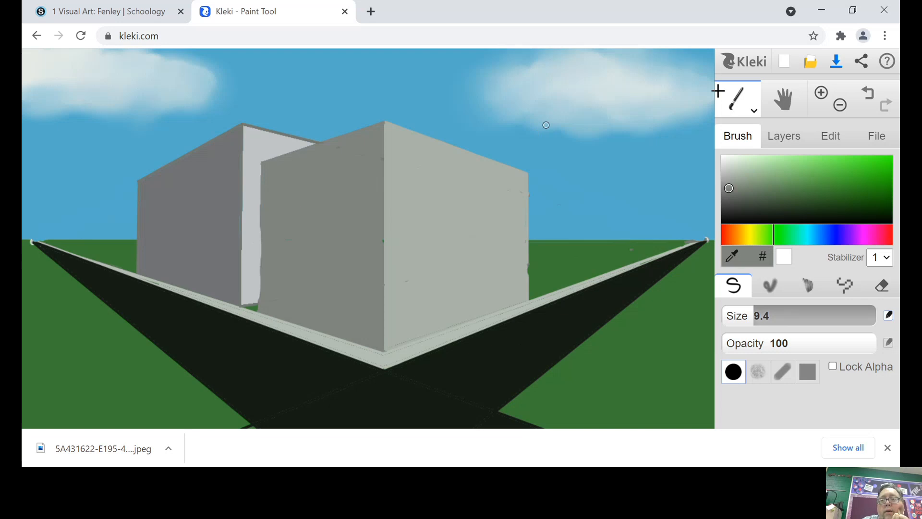
click(754, 110)
click(736, 210)
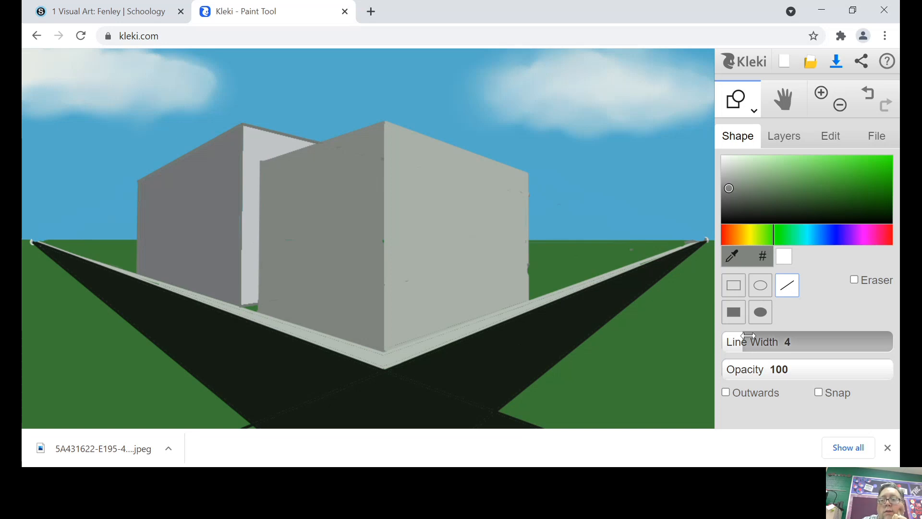
Draw 6-wide straight lines down the second building's front corner in gray and the front building's right edge in sampled light gray
drag(749, 336, 753, 336)
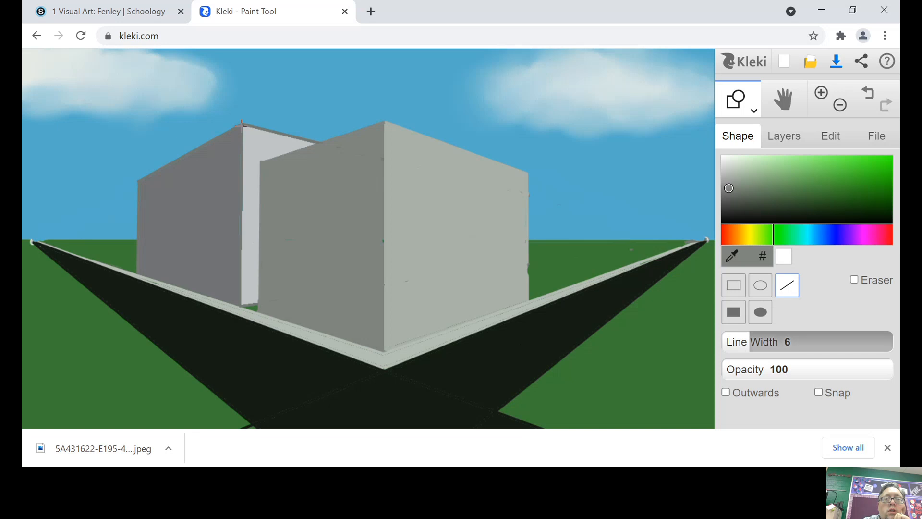
drag(241, 124, 243, 268)
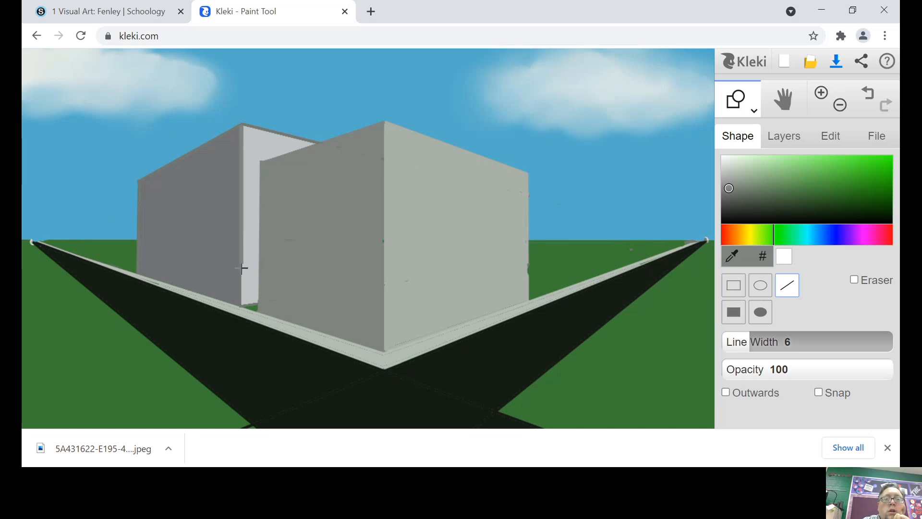
drag(244, 304, 241, 307)
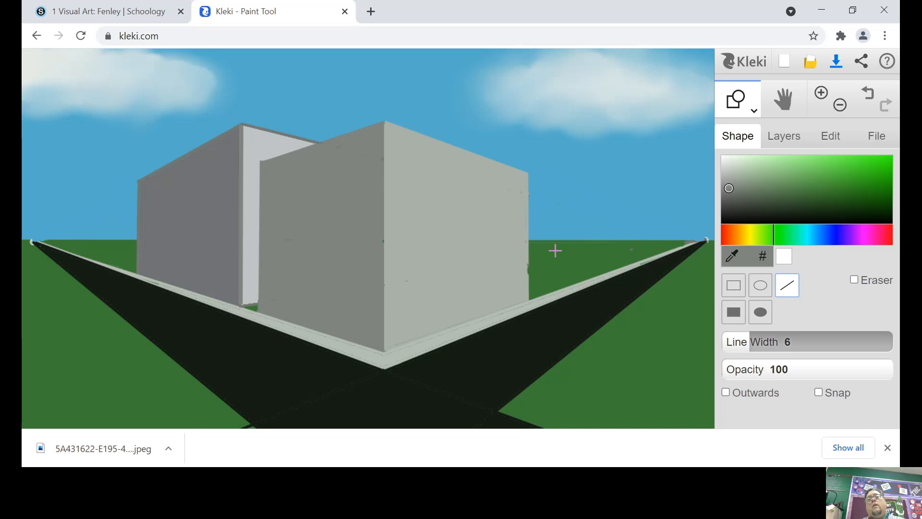
alt+click(493, 218)
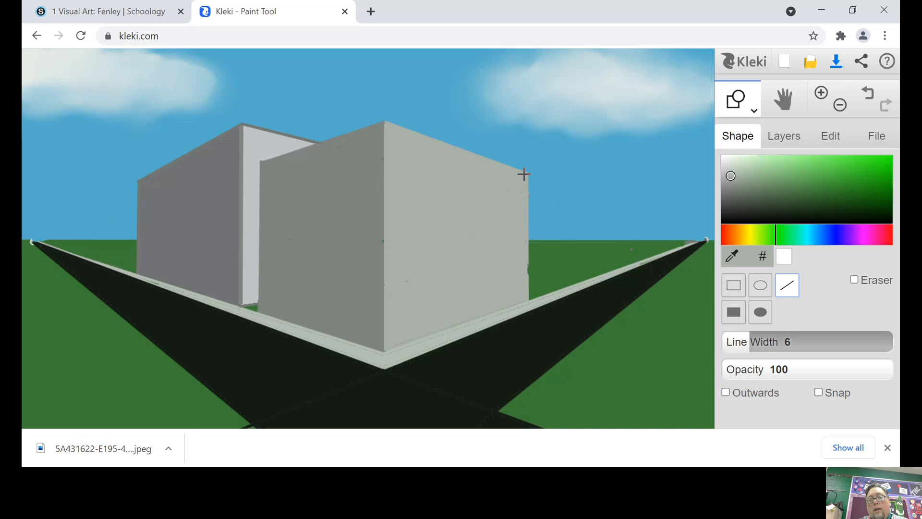
drag(526, 176, 526, 298)
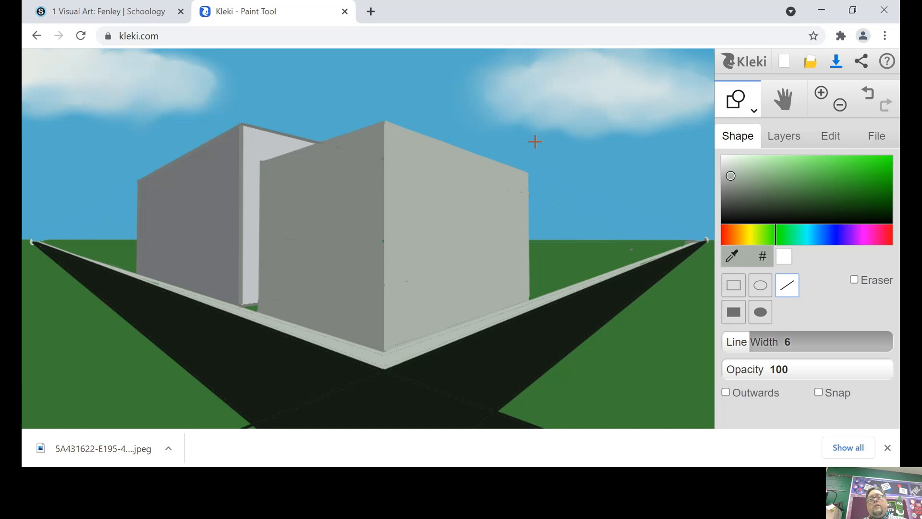
Outline a doorway on the second building's left wall in dark gray, with its top line running from the left vanishing point
click(746, 202)
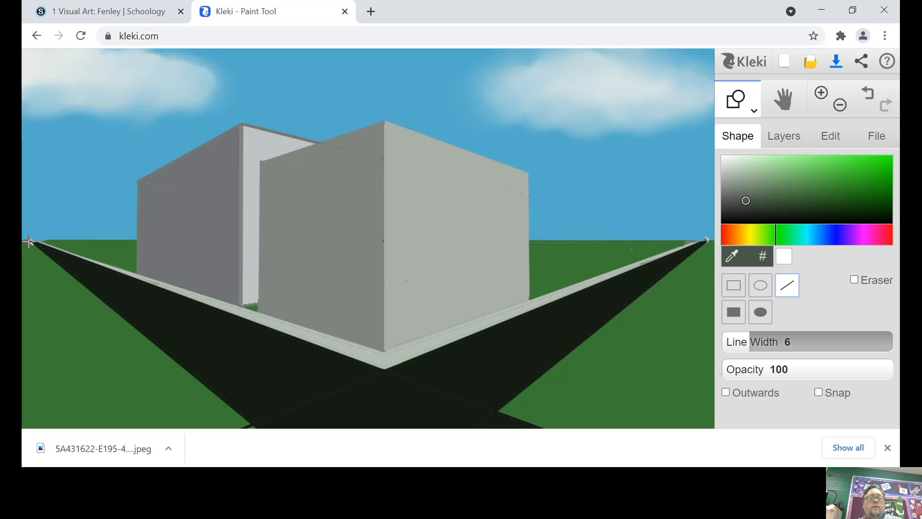
mouse_move(31, 242)
mouse_down()
mouse_move(188, 253)
mouse_move(225, 245)
mouse_move(202, 294)
mouse_up()
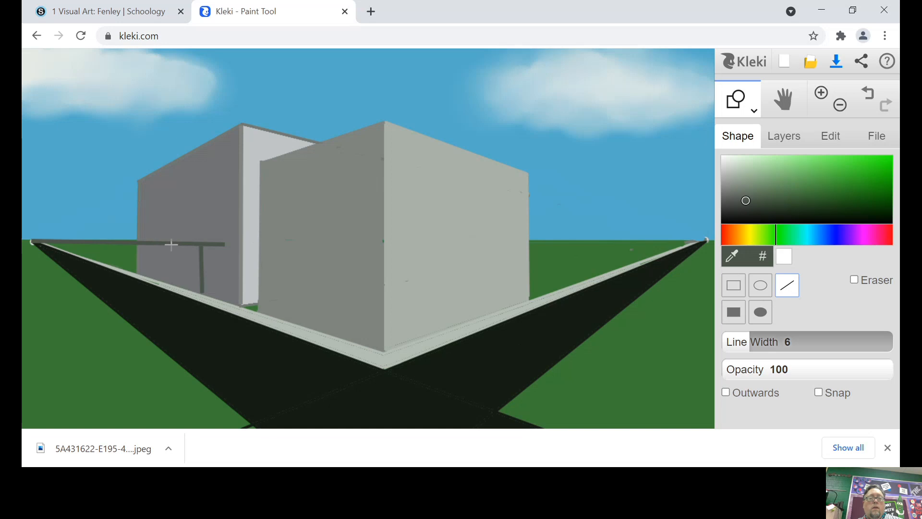
drag(171, 245, 171, 274)
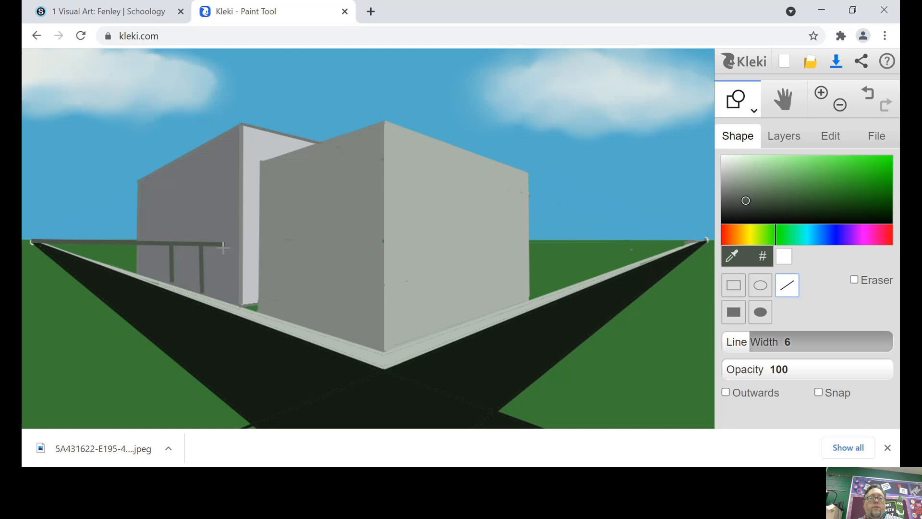
Brush sampled wall gray over the door's guide line where it crosses the second building's left wall outside the doorway
alt+click(202, 217)
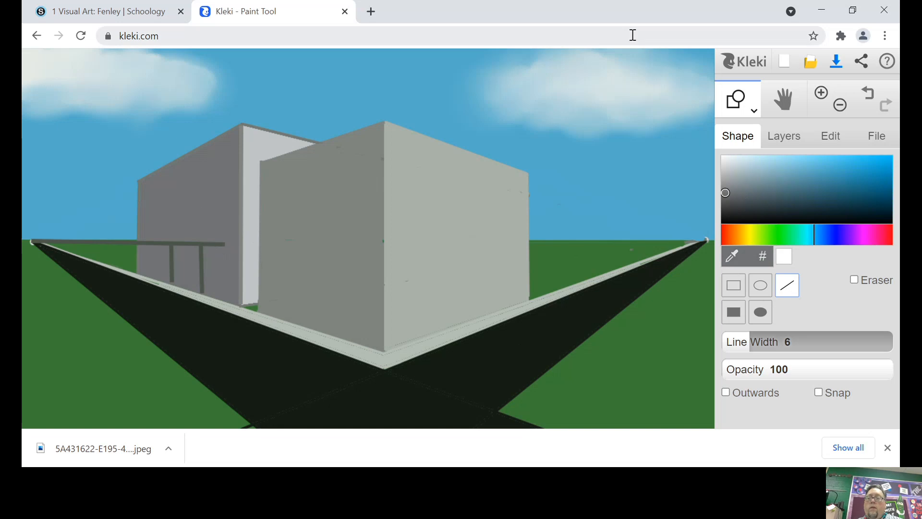
click(753, 109)
click(745, 142)
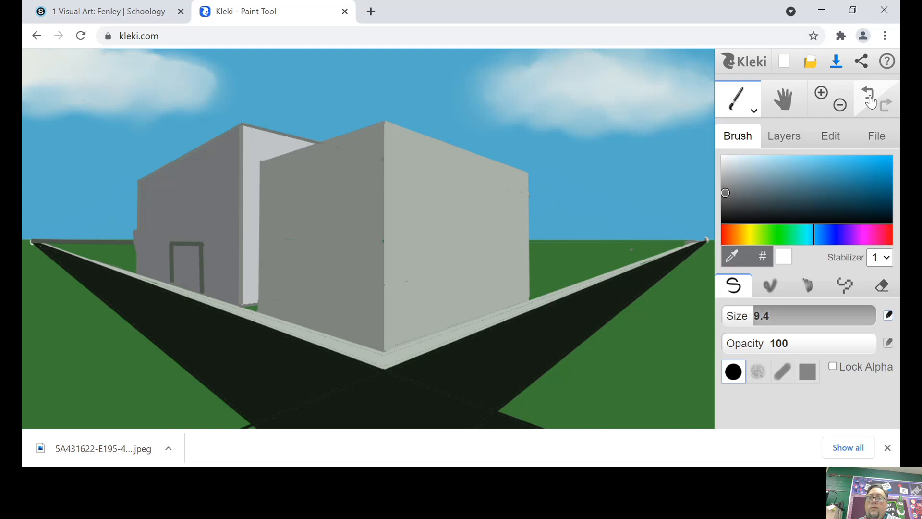
key(ctrl+z)
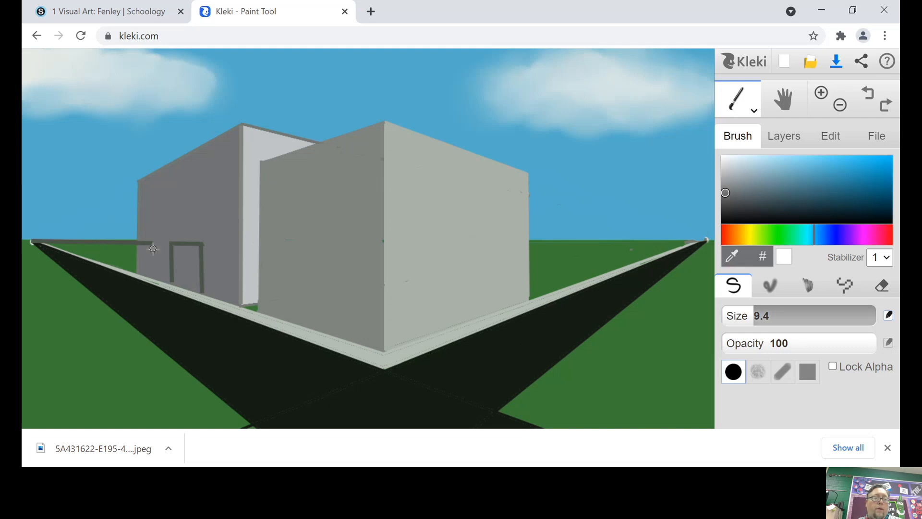
drag(152, 248, 144, 244)
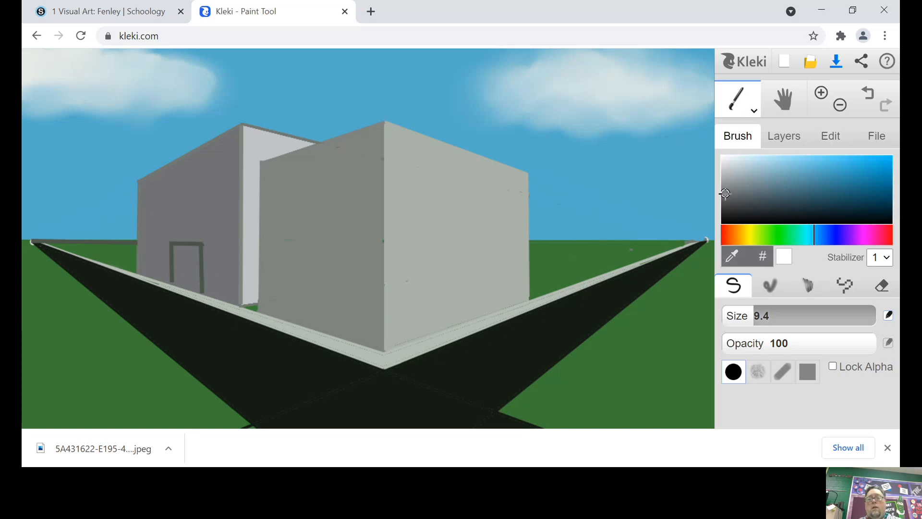
Try to fill the doorway on the second building with the sampled wall gray, and undo the fill
click(752, 109)
click(744, 149)
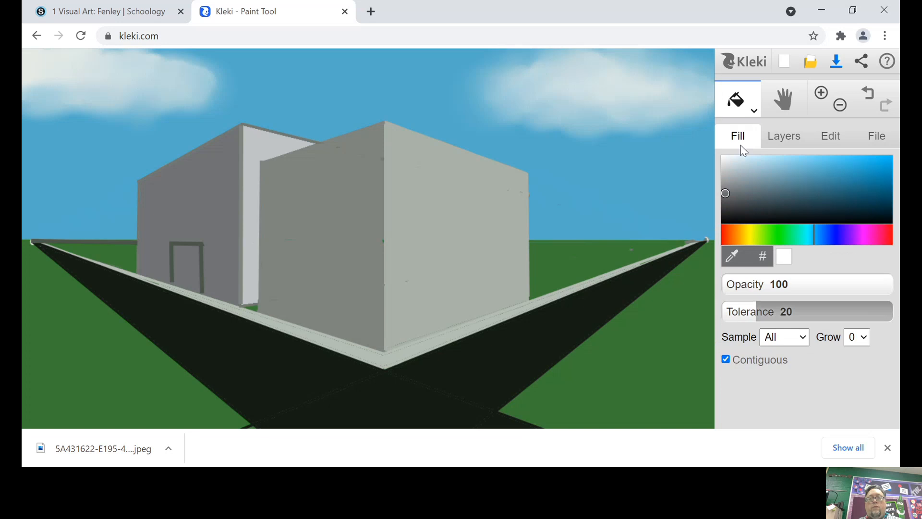
click(184, 284)
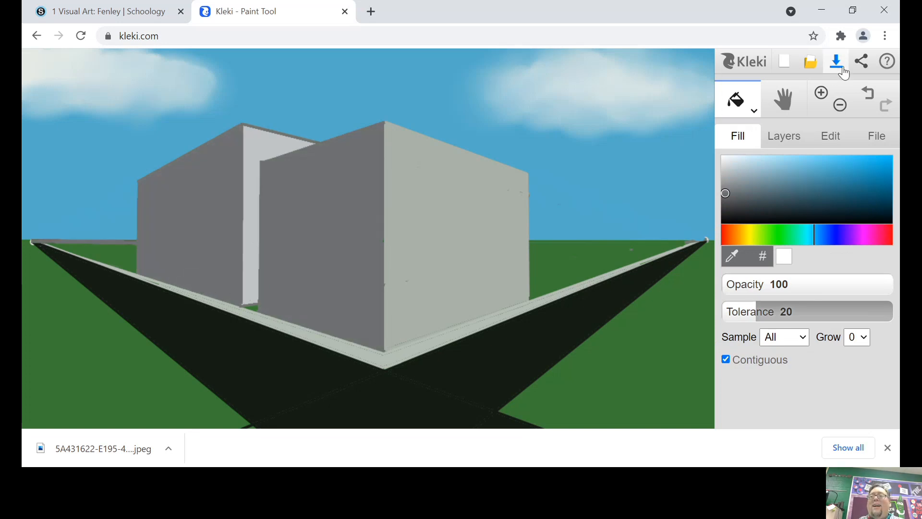
click(870, 98)
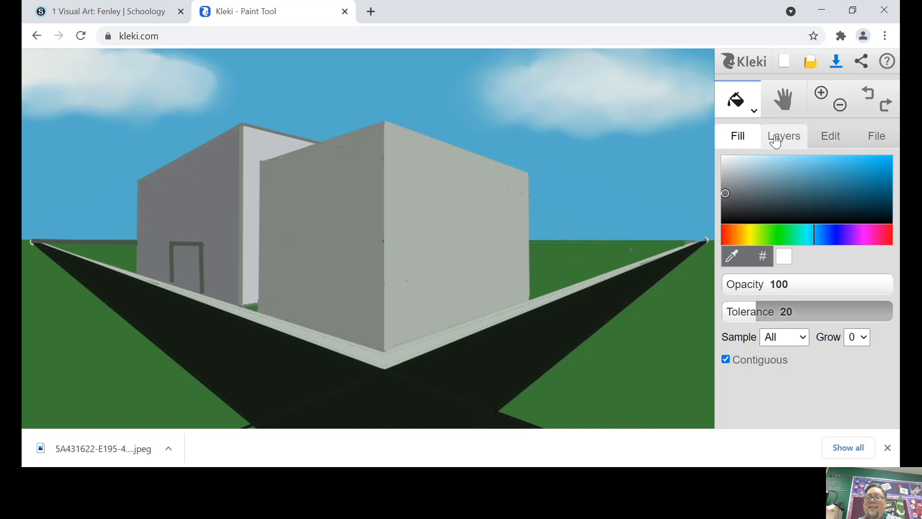
Paint the inside of the doorway a darker gray with a size 17 brush
click(752, 109)
click(738, 135)
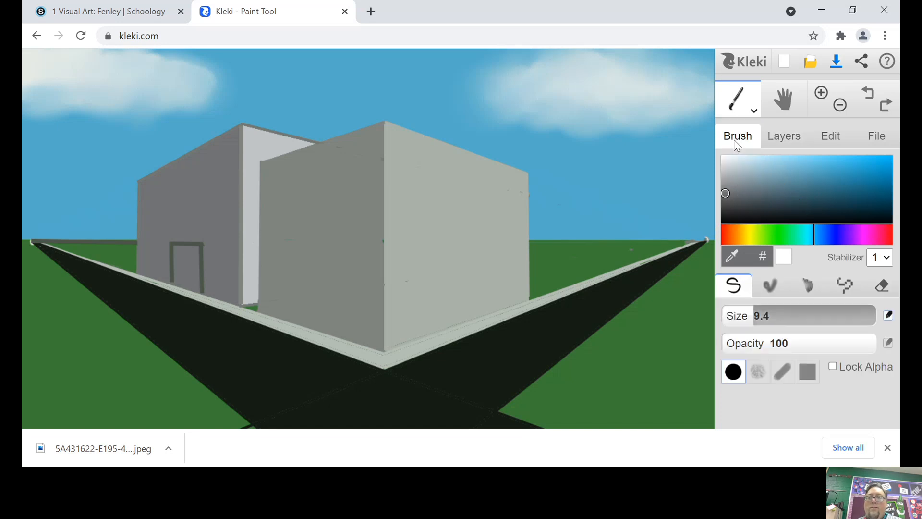
drag(758, 315, 766, 316)
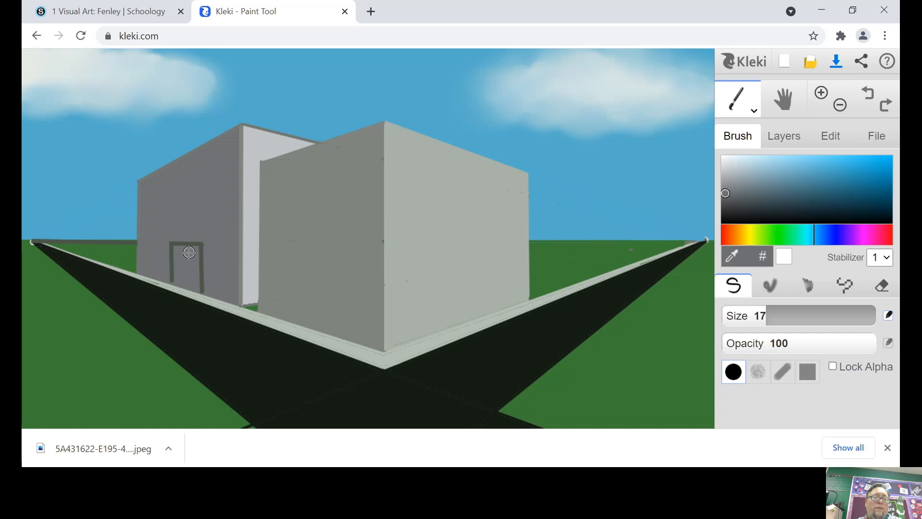
drag(177, 247, 183, 264)
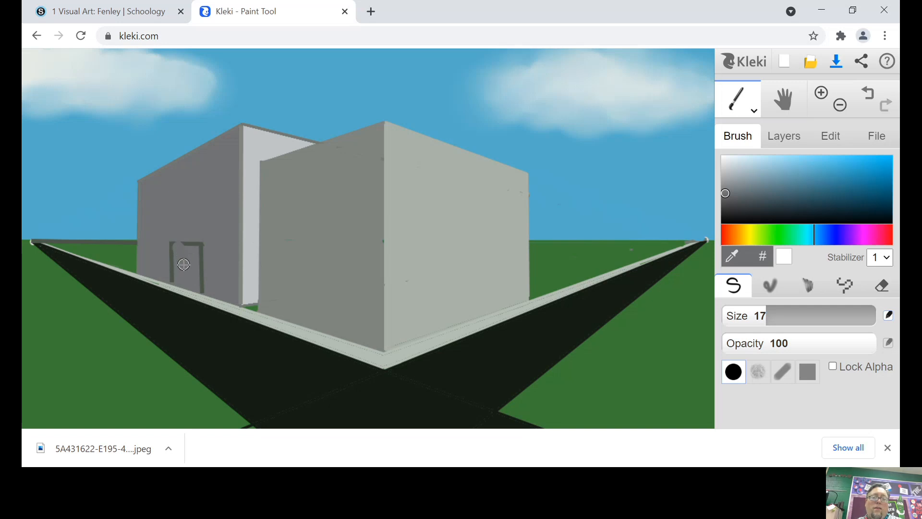
click(724, 200)
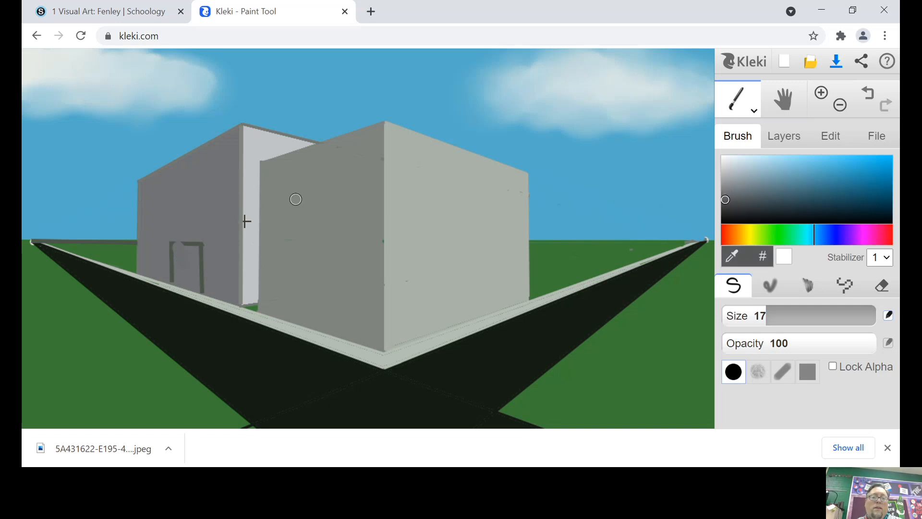
mouse_move(179, 246)
mouse_down()
mouse_move(178, 273)
mouse_move(193, 284)
mouse_move(185, 254)
mouse_move(189, 267)
mouse_move(186, 255)
mouse_move(194, 252)
mouse_move(185, 249)
mouse_move(198, 252)
mouse_move(198, 280)
mouse_move(179, 281)
mouse_up()
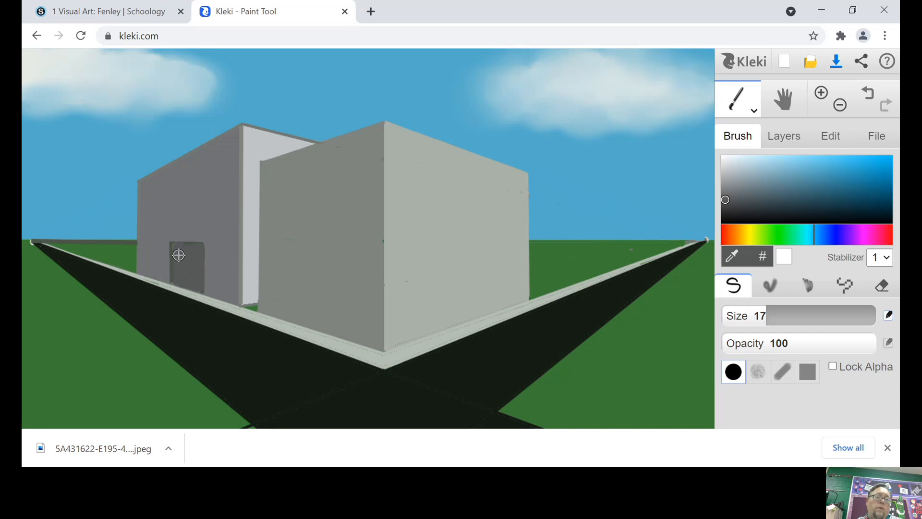